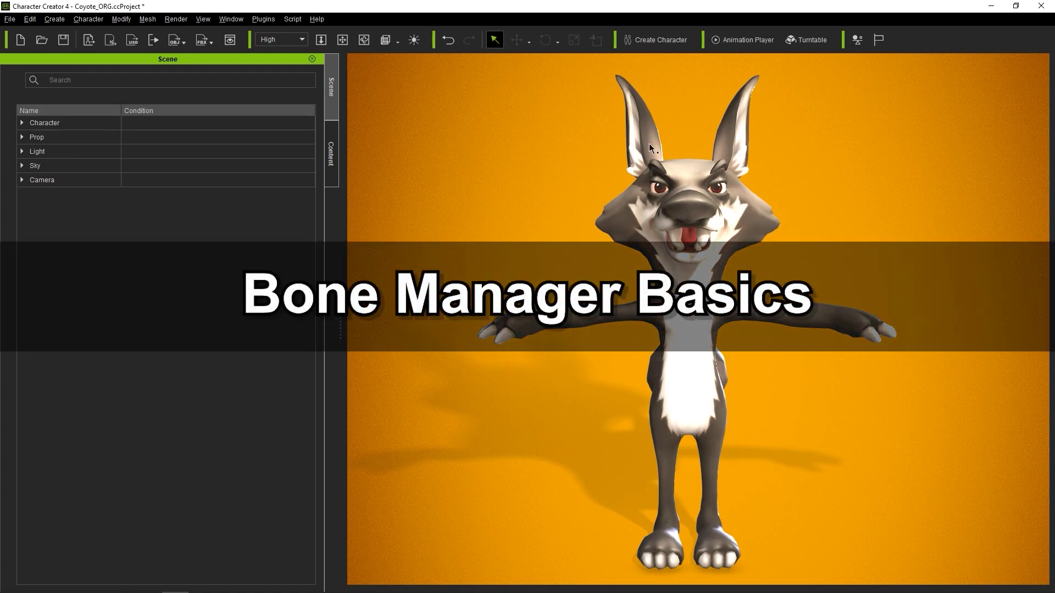
Open the Bone Manager from the Window menu to list the coyote's bone hierarchy
{"action": "left_click", "coordinate": [231, 19]}
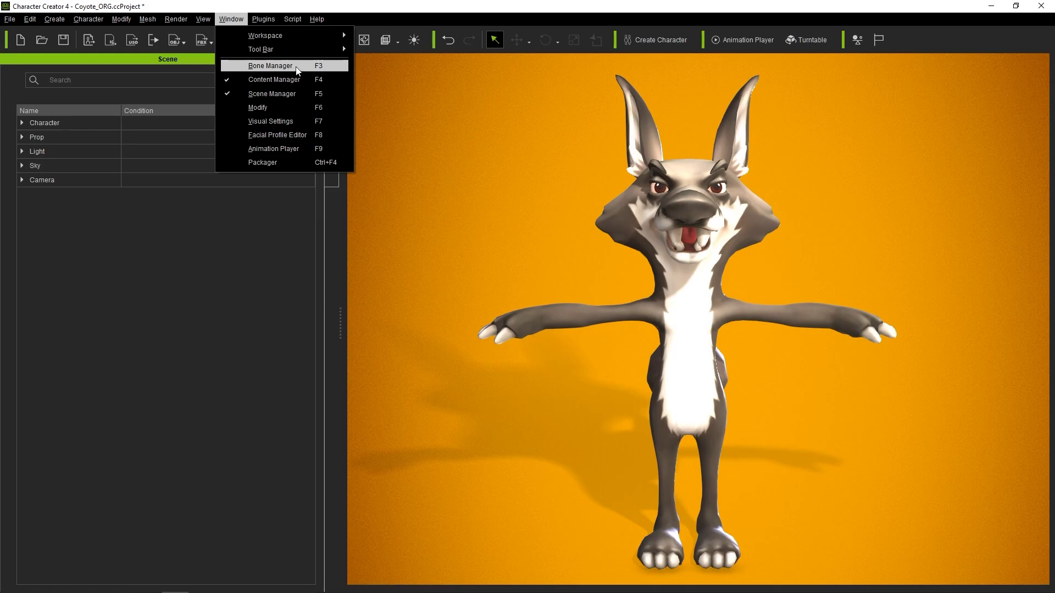
{"action": "left_click", "coordinate": [295, 67]}
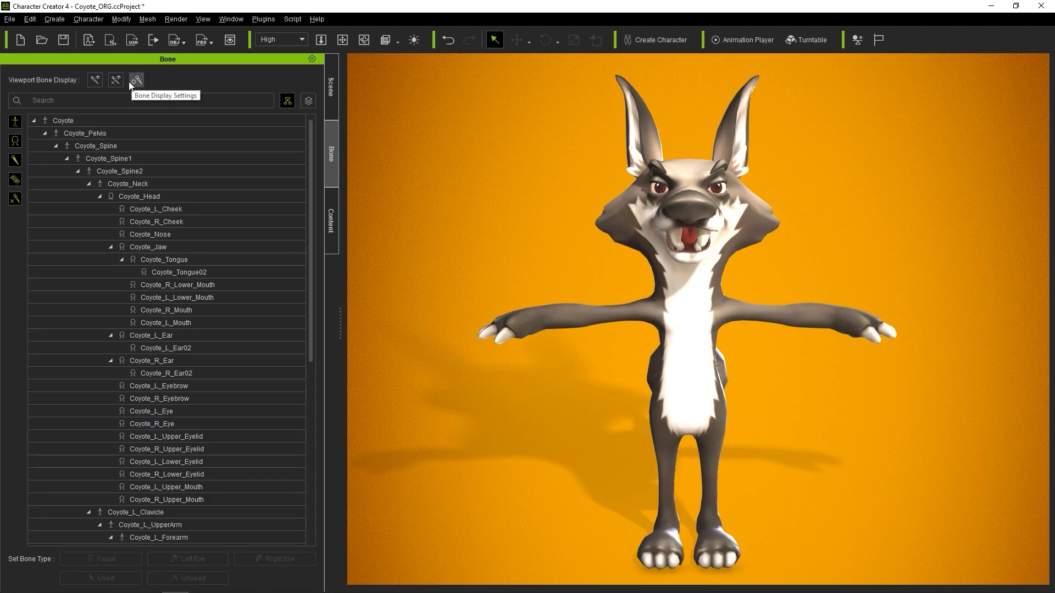
Show the coyote's bones in the viewport and preview red and pale yellow colours, then cancel
{"action": "left_click", "coordinate": [94, 79]}
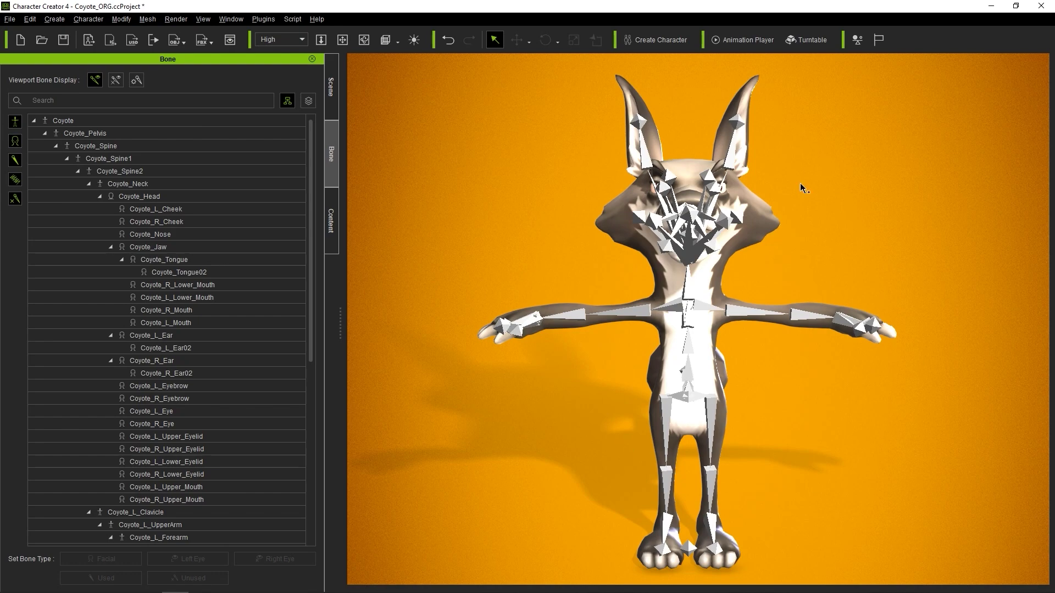
{"action": "left_click", "coordinate": [137, 80]}
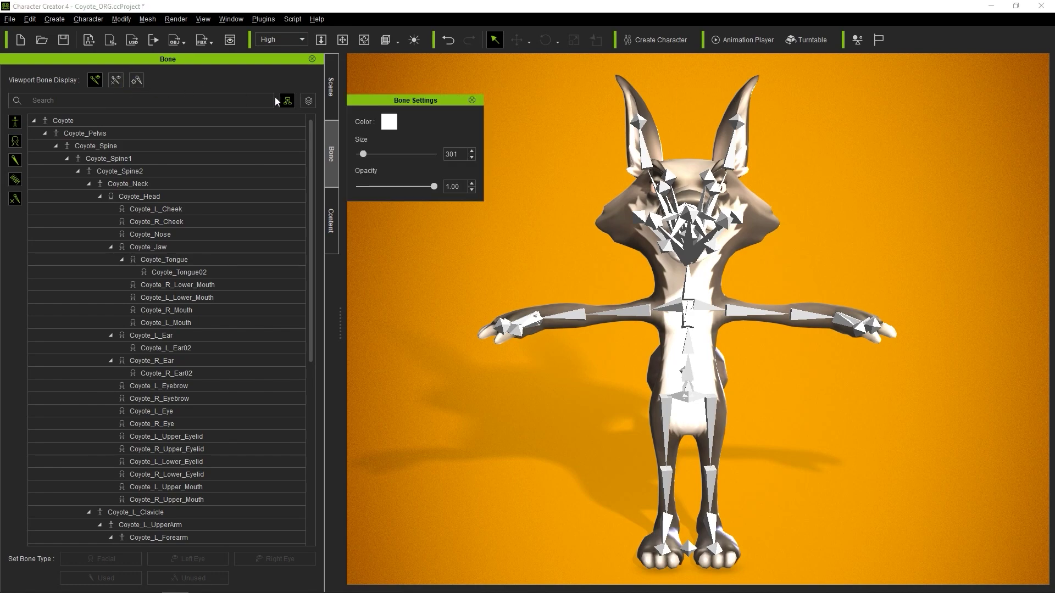
{"action": "left_click", "coordinate": [389, 122]}
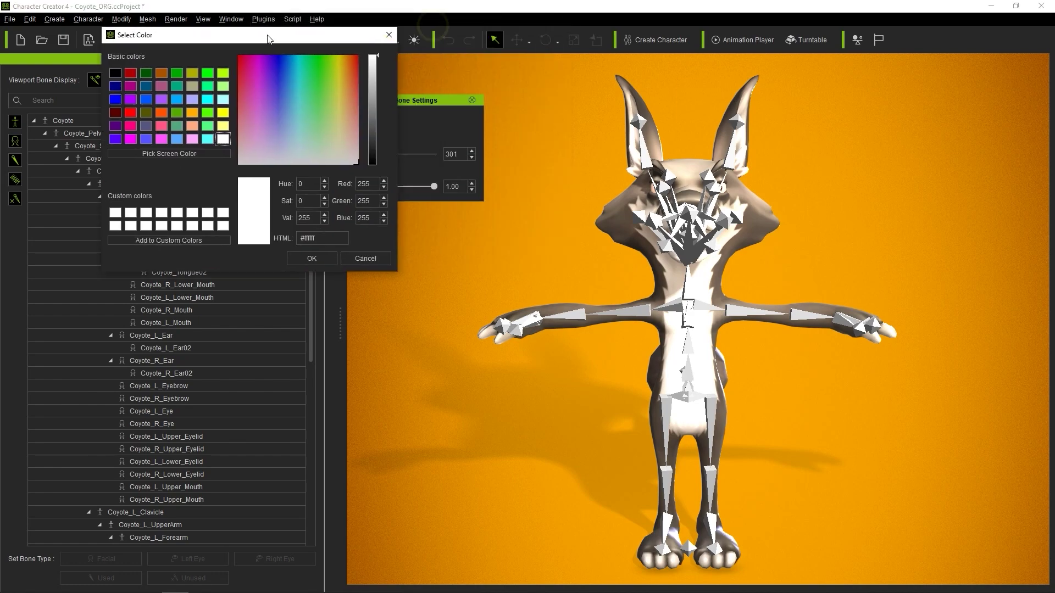
{"action": "left_click", "coordinate": [307, 68]}
{"action": "left_click_drag", "start_coordinate": [308, 67], "coordinate": [287, 135]}
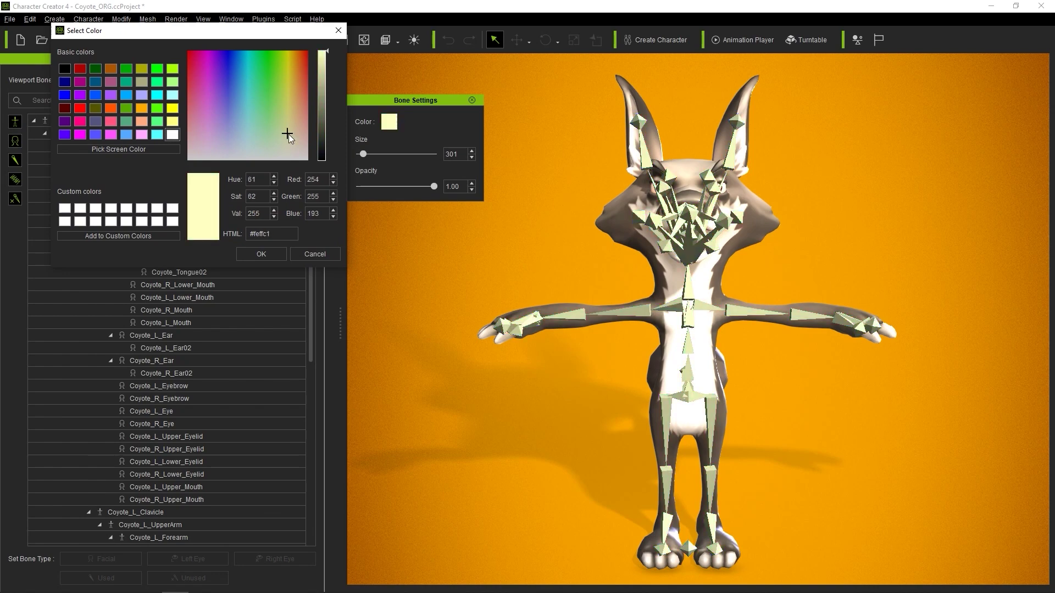
{"action": "left_click", "coordinate": [321, 255]}
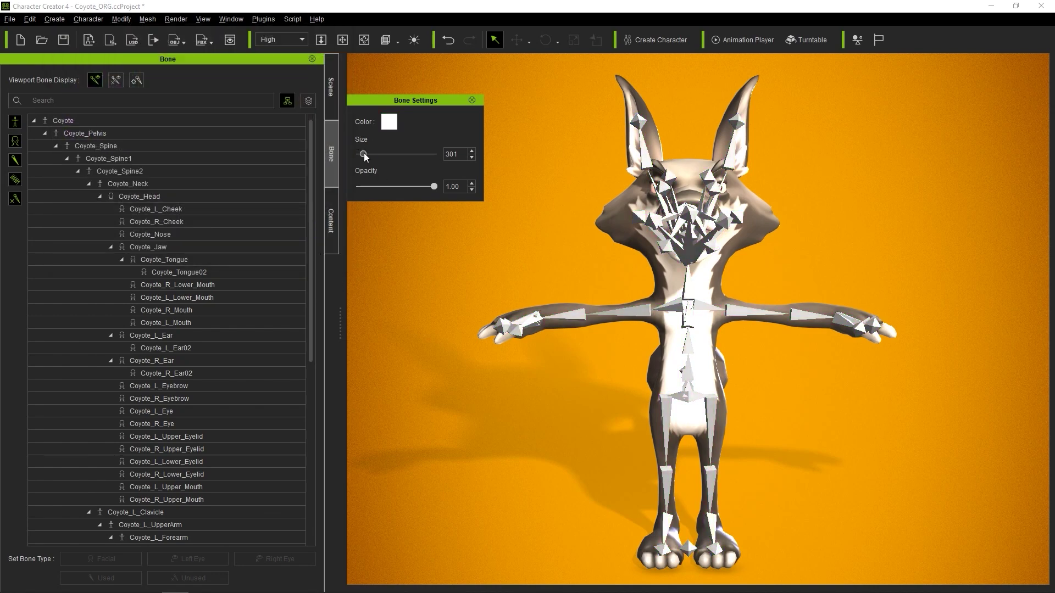
Set bone display size to 227, test opacity, and select the root Coyote bone
{"action": "left_click_drag", "start_coordinate": [364, 154], "coordinate": [364, 155]}
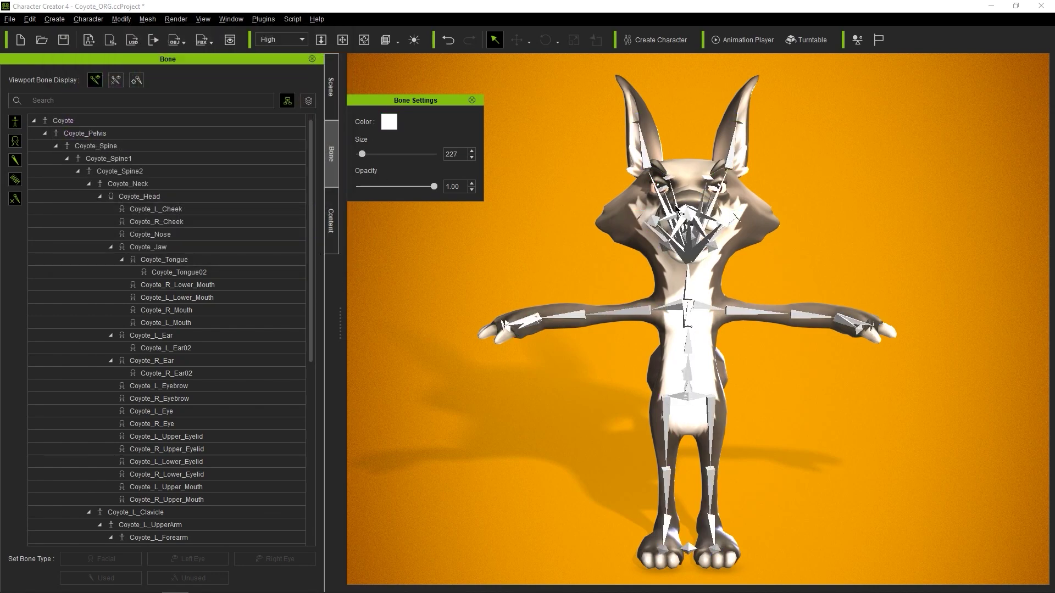
{"action": "mouse_move", "coordinate": [434, 186]}
{"action": "left_mouse_down"}
{"action": "mouse_move", "coordinate": [377, 185]}
{"action": "mouse_move", "coordinate": [438, 190]}
{"action": "left_mouse_up"}
{"action": "left_click", "coordinate": [471, 100]}
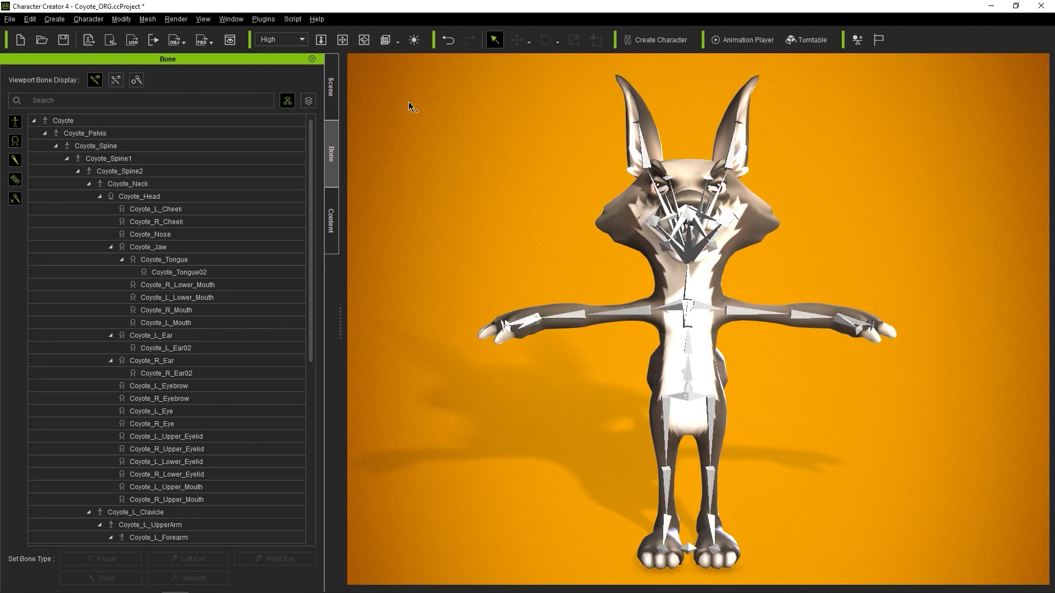
{"action": "left_click", "coordinate": [271, 120]}
{"action": "left_click_drag", "start_coordinate": [309, 124], "coordinate": [231, 130]}
Inspect the Pelvis, Spine, Spine2, Head and Neck bones by selecting each in the tree
{"action": "left_click", "coordinate": [195, 133]}
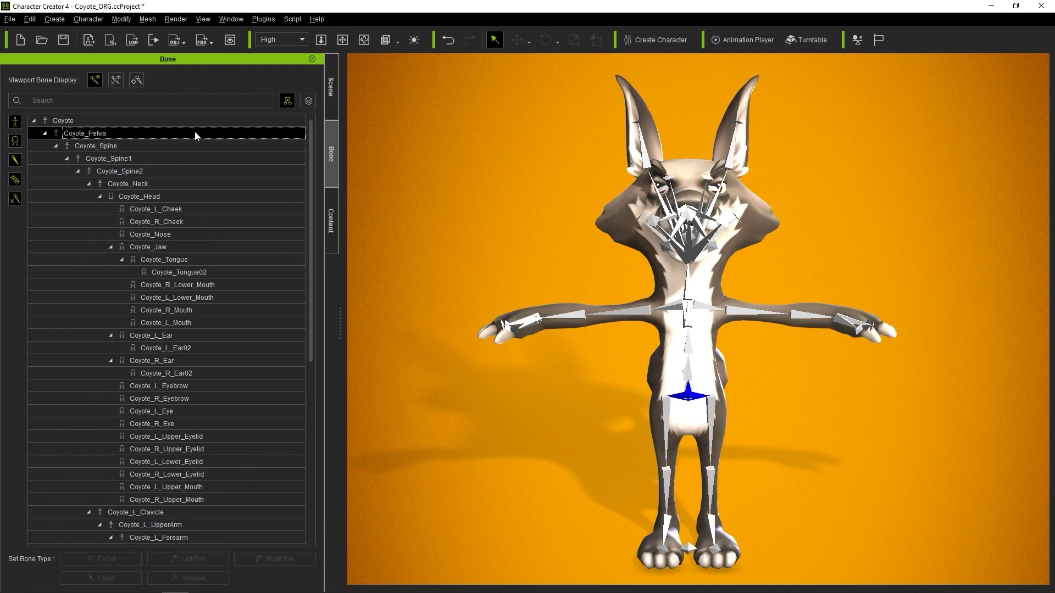
{"action": "left_click", "coordinate": [190, 146]}
{"action": "left_click", "coordinate": [192, 171]}
{"action": "left_click", "coordinate": [193, 197]}
{"action": "left_click", "coordinate": [180, 146]}
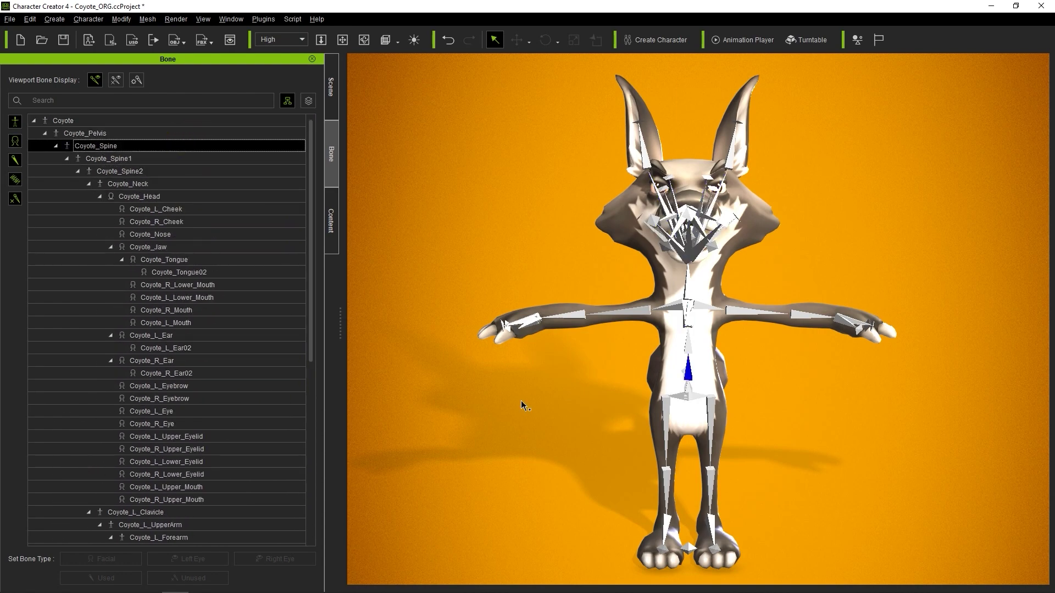
{"action": "left_click", "coordinate": [215, 133]}
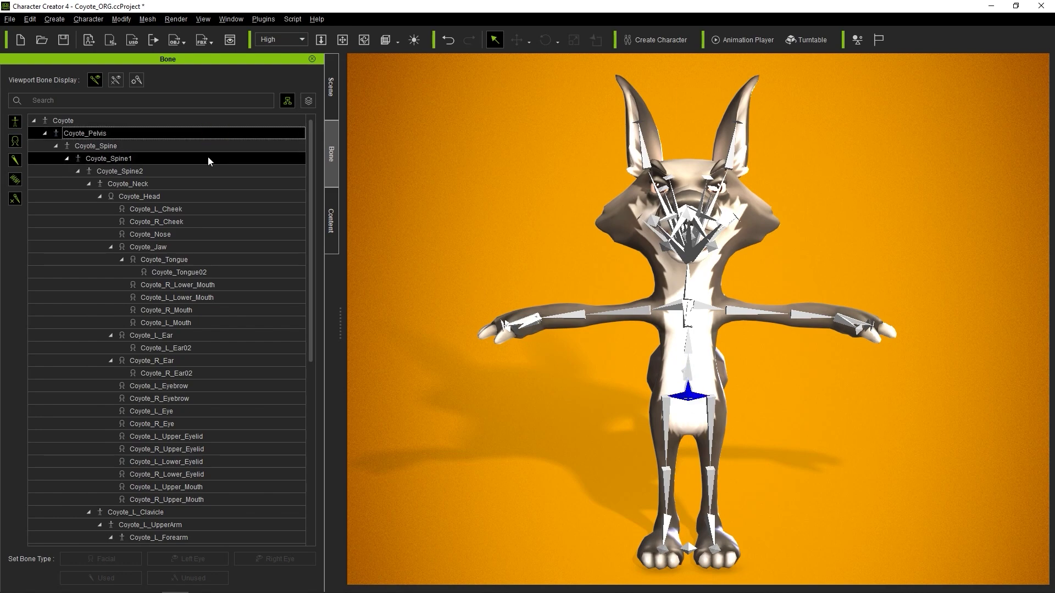
{"action": "left_click", "coordinate": [207, 171]}
{"action": "left_click", "coordinate": [207, 183]}
Search the bone list for 'Hea' and select Coyote_Head
{"action": "left_click", "coordinate": [167, 100]}
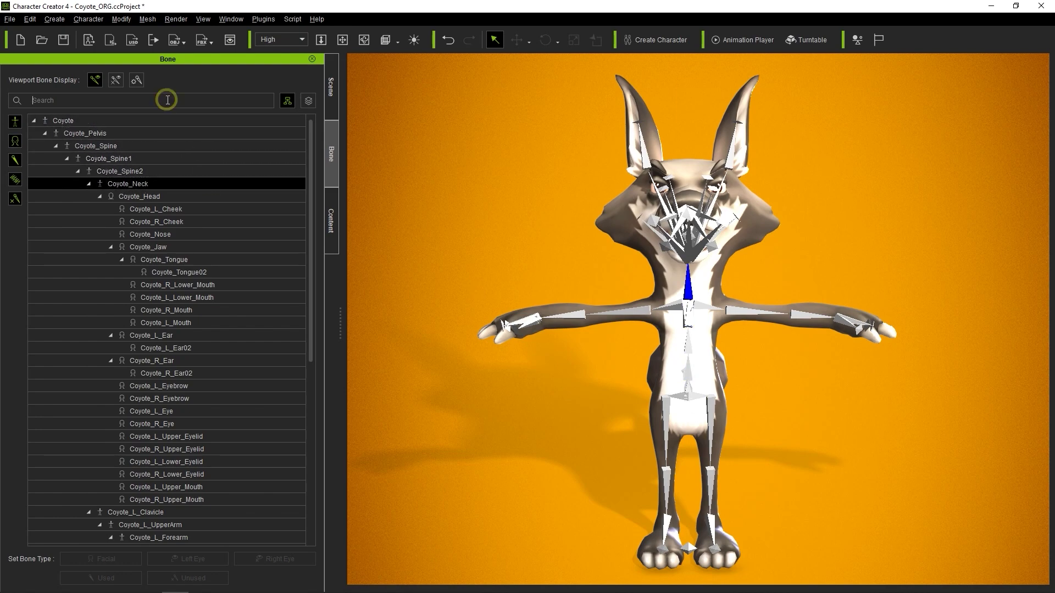
{"action": "type", "text": "Head"}
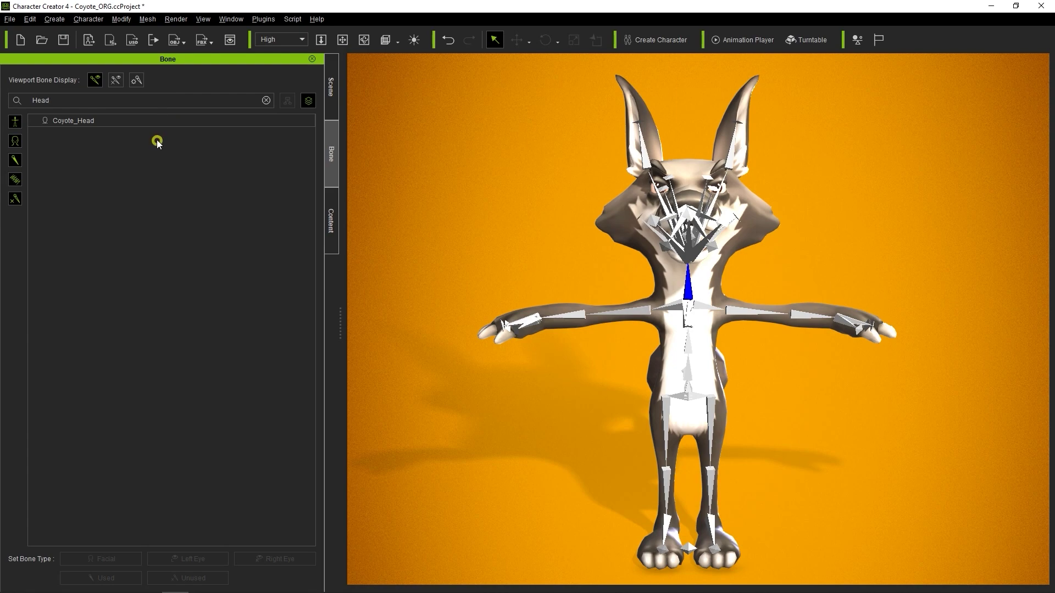
{"action": "left_click", "coordinate": [153, 121]}
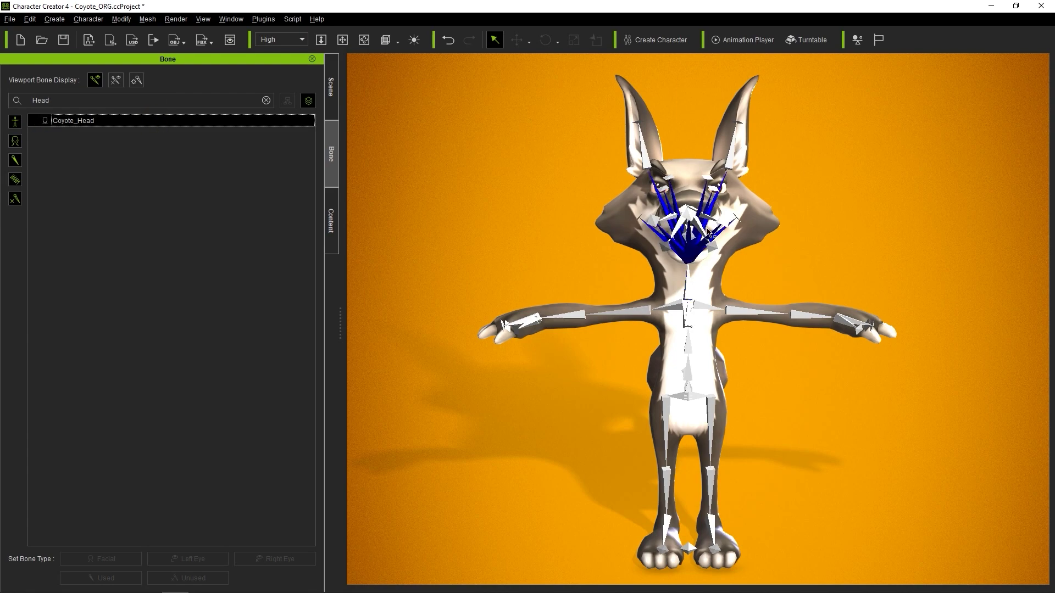
Clear the bone search and check which bones the right and left arm HumanIK nodes map to
{"action": "left_click", "coordinate": [266, 101]}
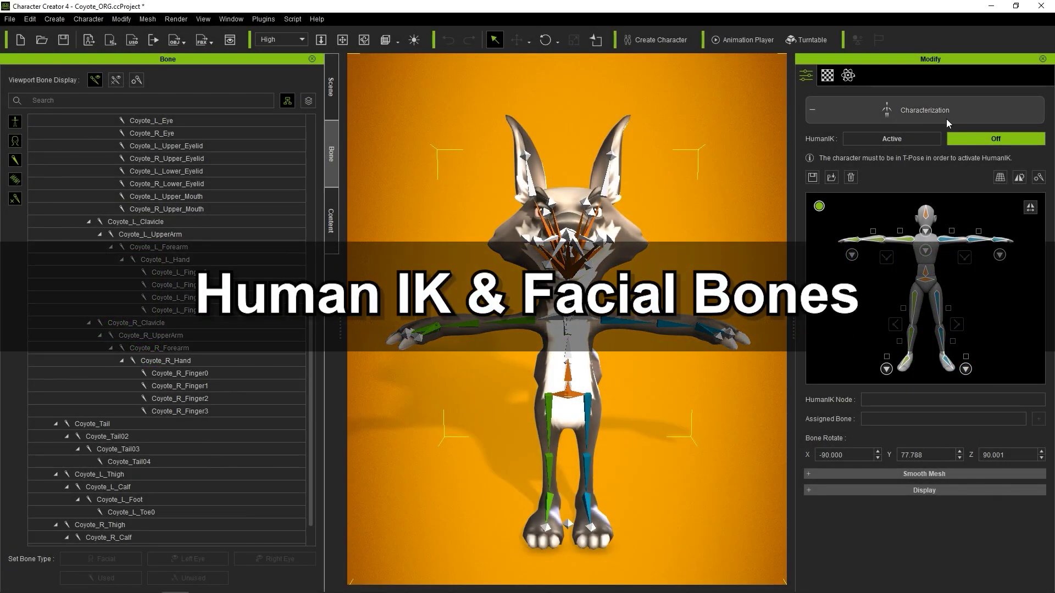
{"action": "left_click", "coordinate": [874, 240]}
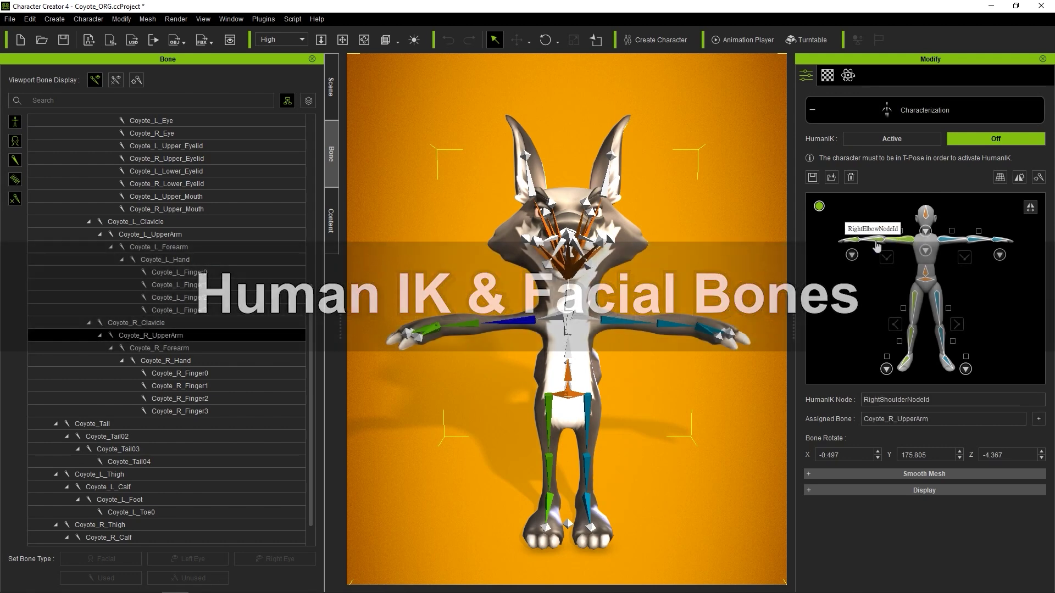
{"action": "left_click", "coordinate": [854, 242]}
{"action": "left_click", "coordinate": [950, 240]}
{"action": "left_click", "coordinate": [976, 240]}
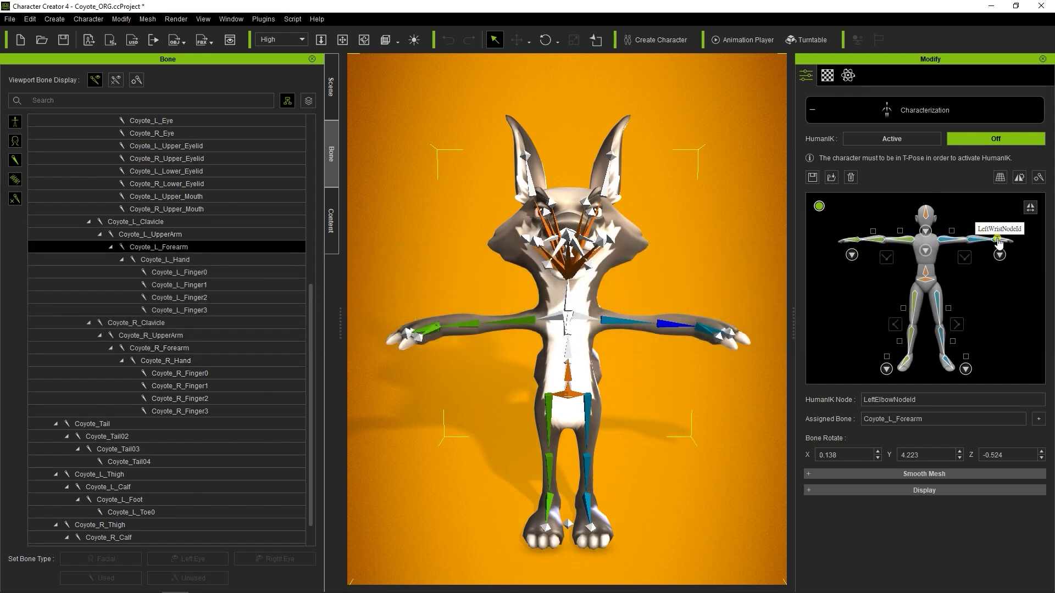
{"action": "left_click", "coordinate": [999, 240]}
Check the bones mapped to the waist and both knee HumanIK nodes
{"action": "left_click", "coordinate": [928, 277]}
{"action": "left_click", "coordinate": [913, 327]}
{"action": "left_click", "coordinate": [940, 328]}
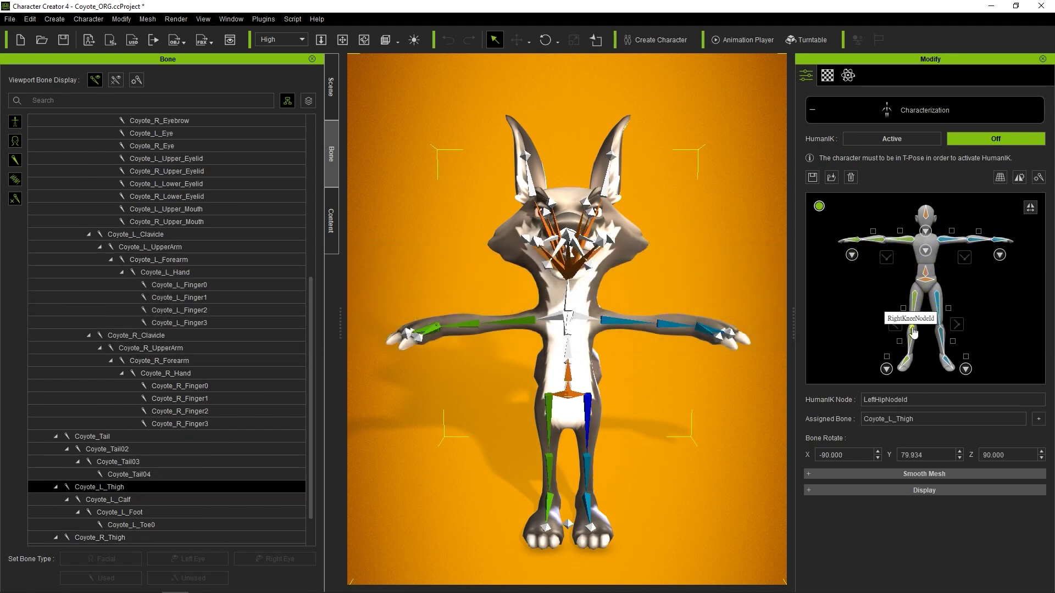
{"action": "left_click", "coordinate": [915, 328]}
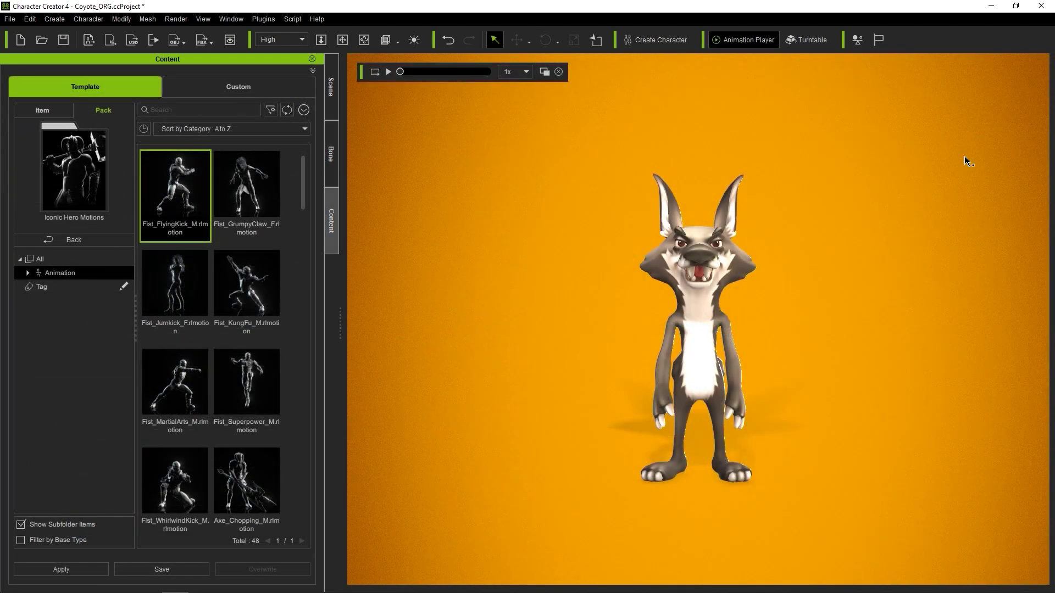
Drag Fist_FlyingKick onto the coyote and play the kick in the Animation Player
{"action": "left_click_drag", "start_coordinate": [194, 181], "coordinate": [702, 272]}
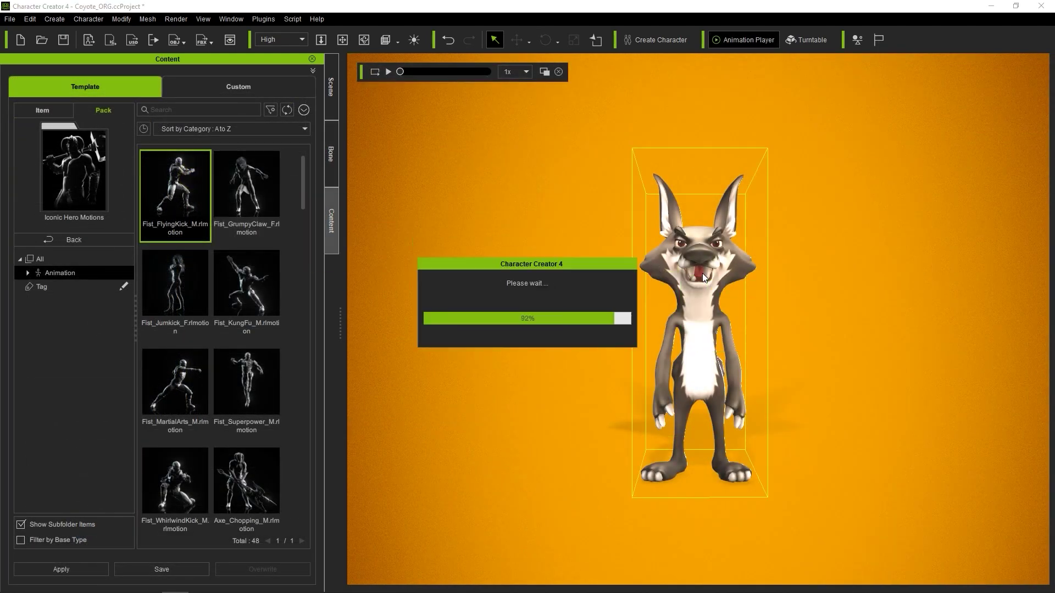
{"action": "left_click", "coordinate": [389, 72]}
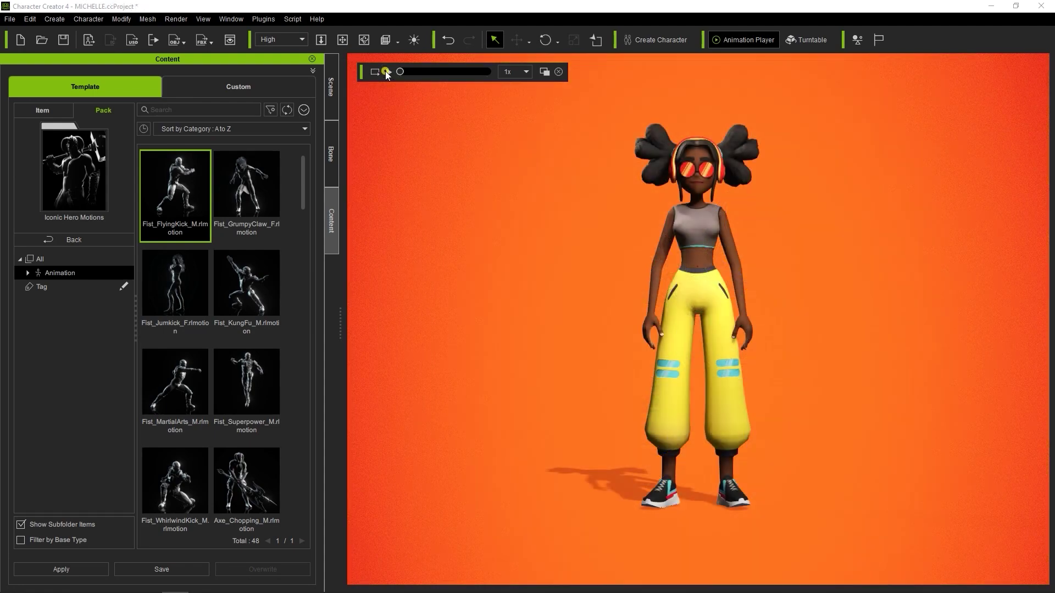
{"action": "left_click", "coordinate": [385, 70]}
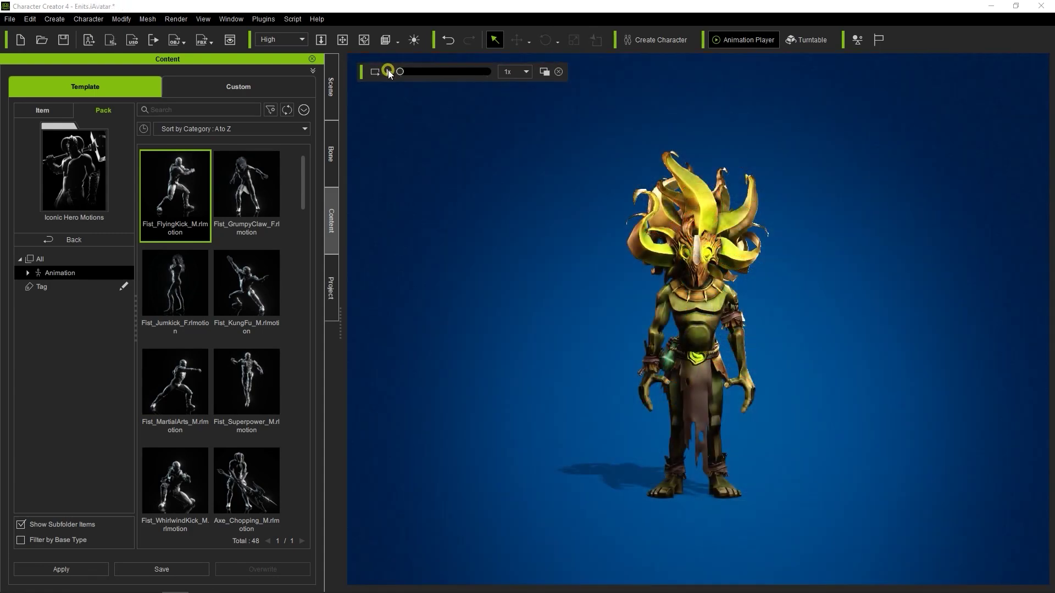
{"action": "left_click", "coordinate": [388, 72]}
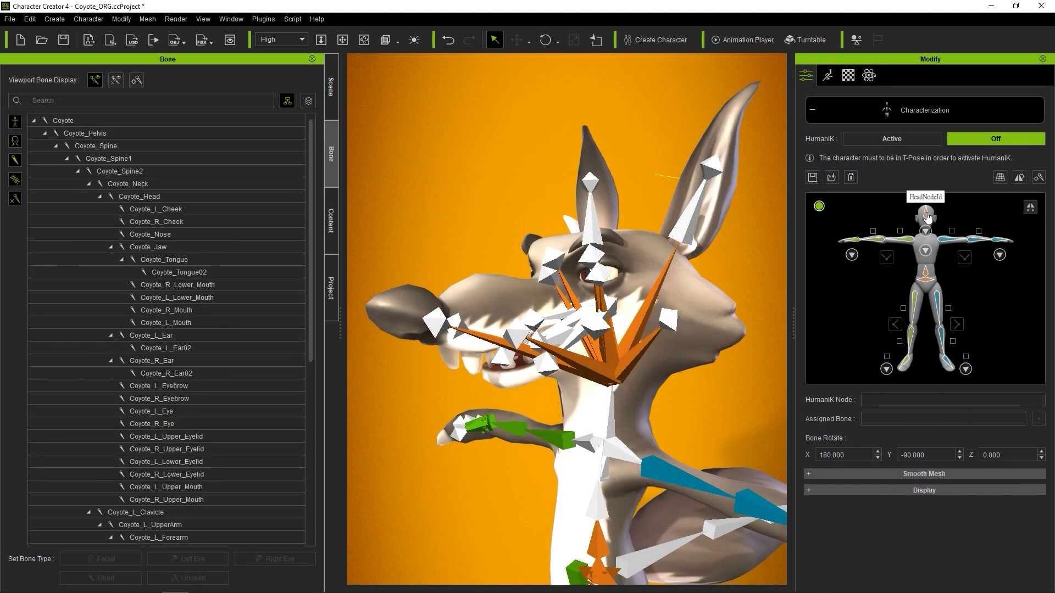
Check the head's HumanIK node, turn HumanIK on, and return to the modify options
{"action": "left_click", "coordinate": [927, 216]}
{"action": "left_click", "coordinate": [134, 198]}
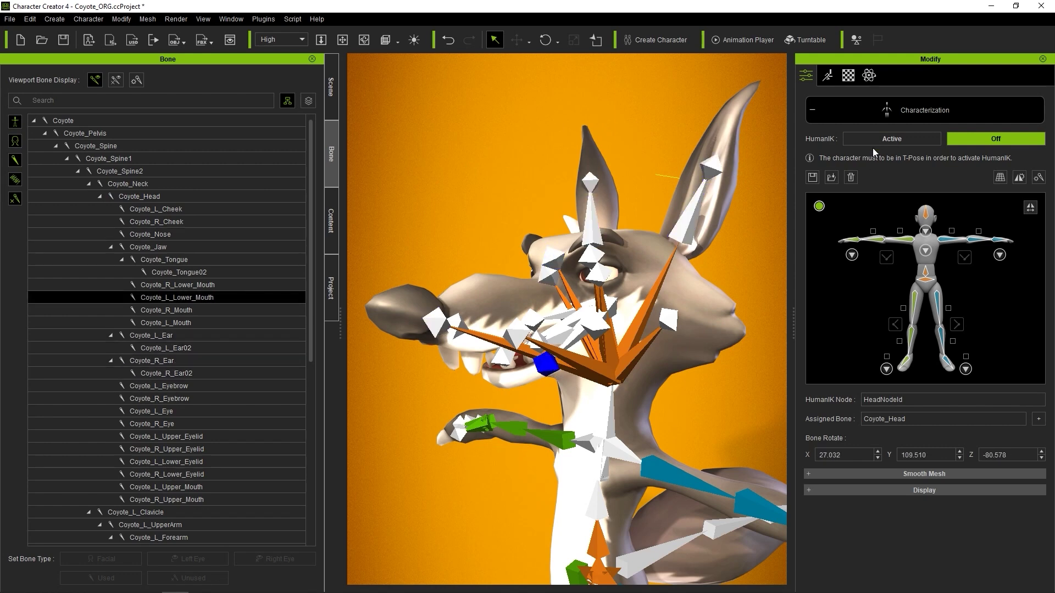
{"action": "left_click", "coordinate": [906, 139]}
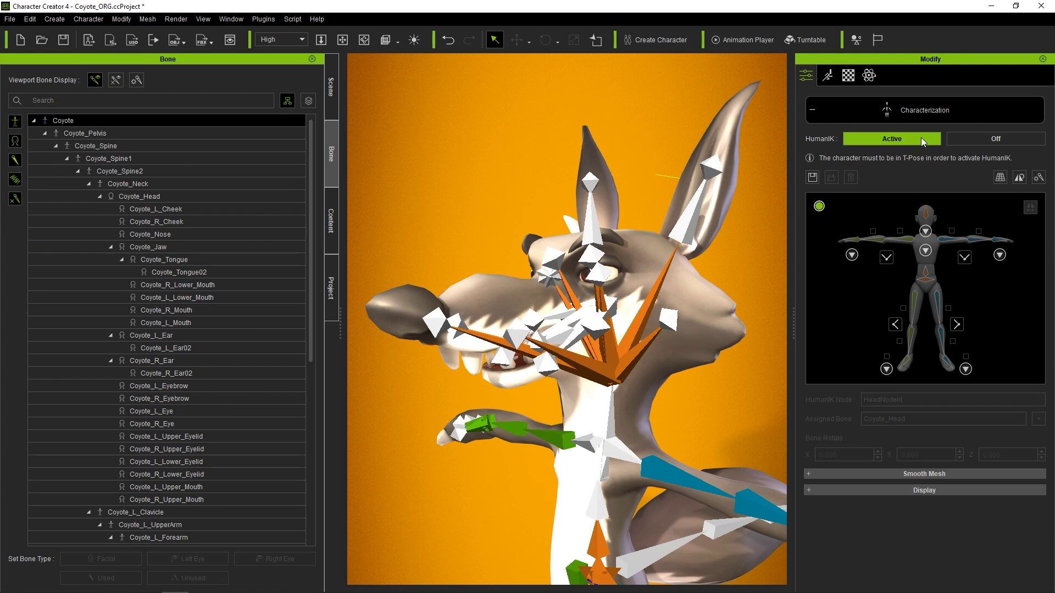
{"action": "left_click", "coordinate": [863, 105]}
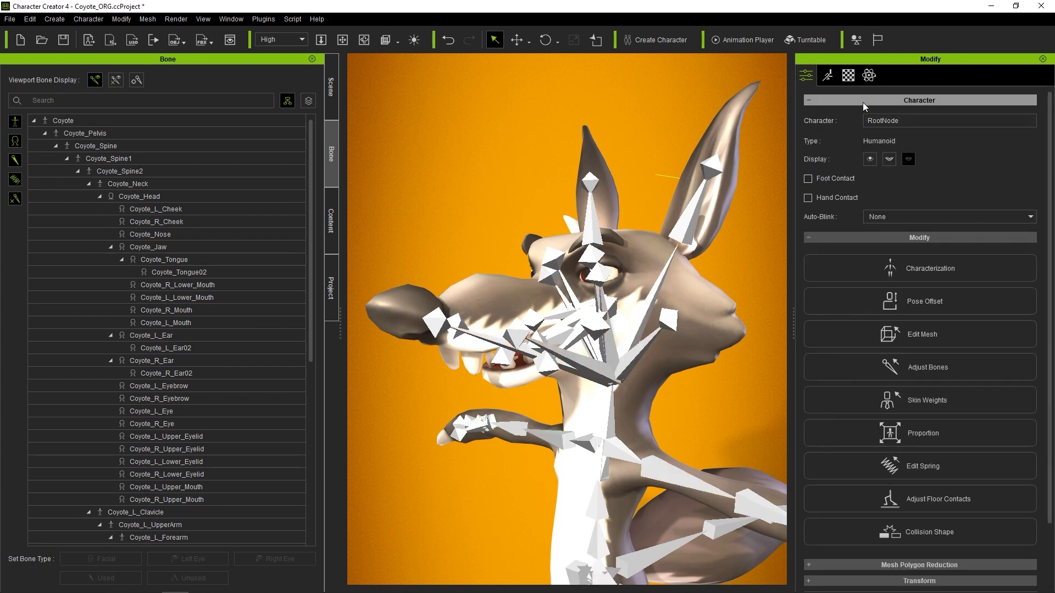
Select head bones in the list, including the left ear, tongue and upper mouth bones
{"action": "left_click", "coordinate": [170, 196]}
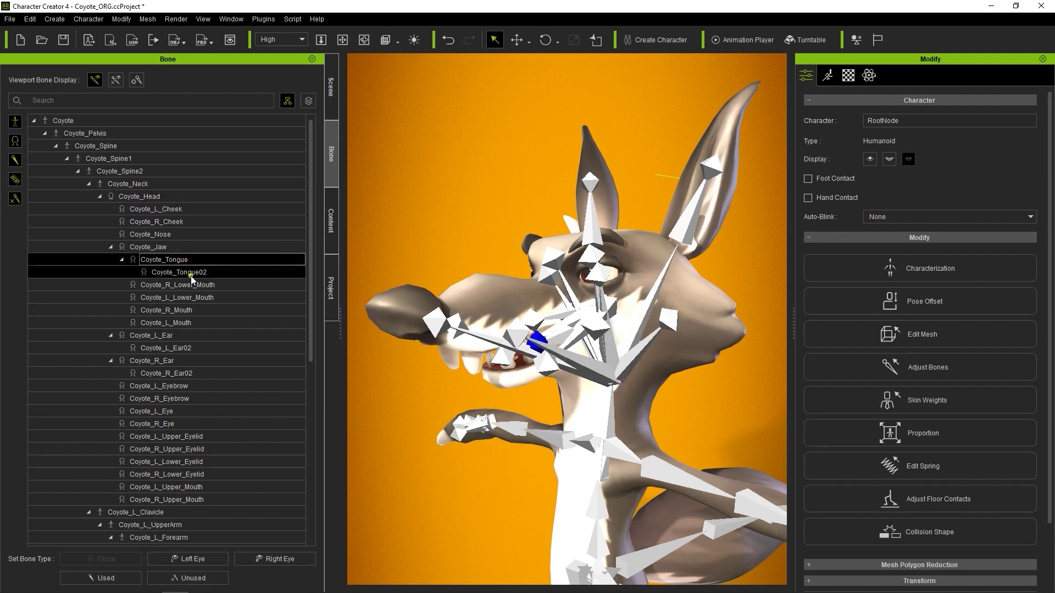
{"action": "left_click", "coordinate": [189, 335]}
{"action": "left_click", "coordinate": [182, 197]}
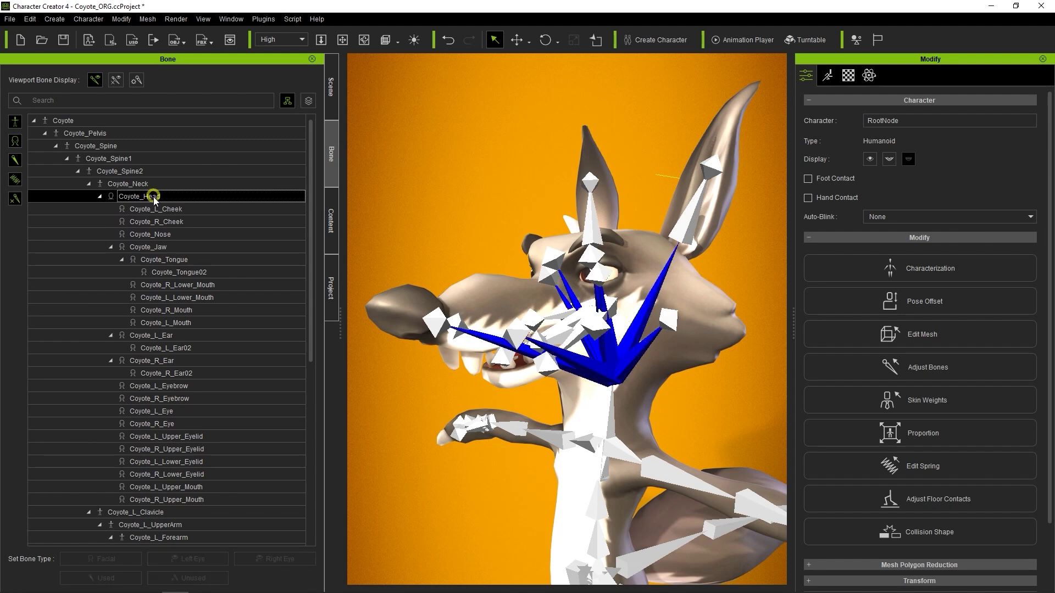
{"action": "left_click", "coordinate": [172, 499], "text": "shift"}
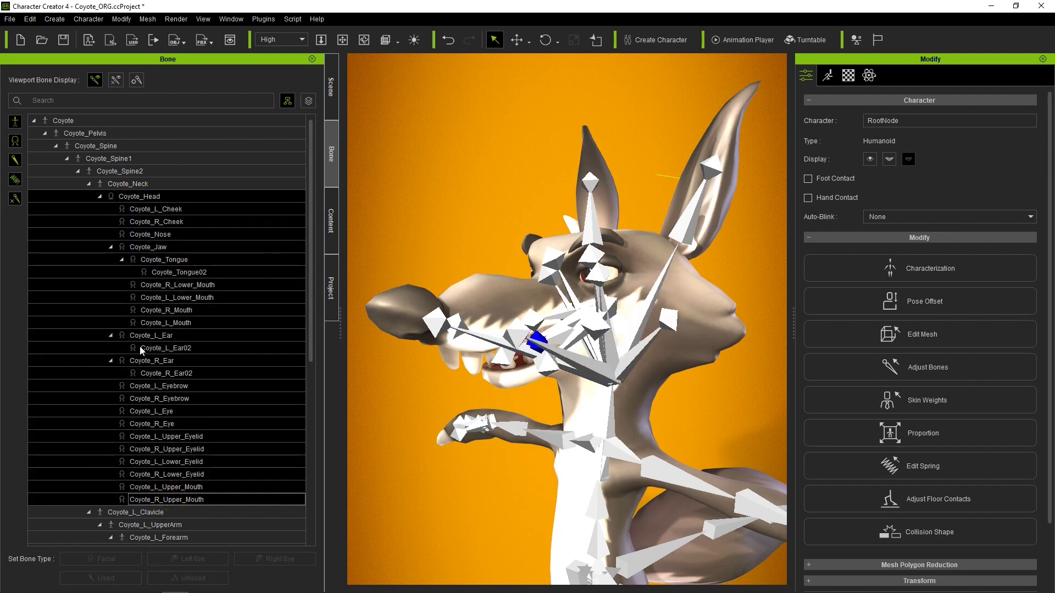
{"action": "left_click", "coordinate": [206, 262]}
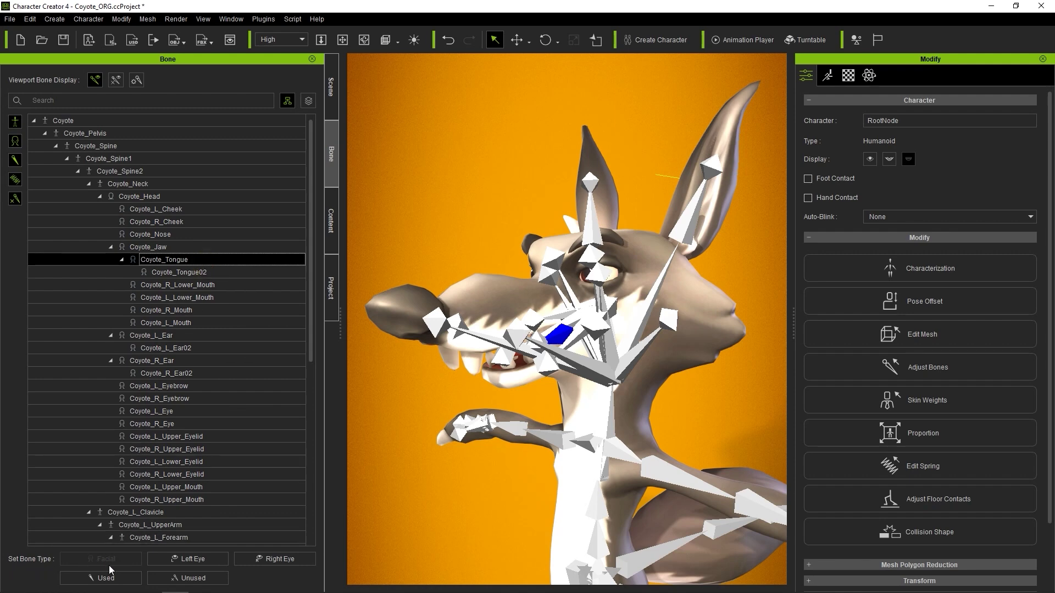
{"action": "left_click", "coordinate": [188, 436]}
{"action": "left_click", "coordinate": [166, 486]}
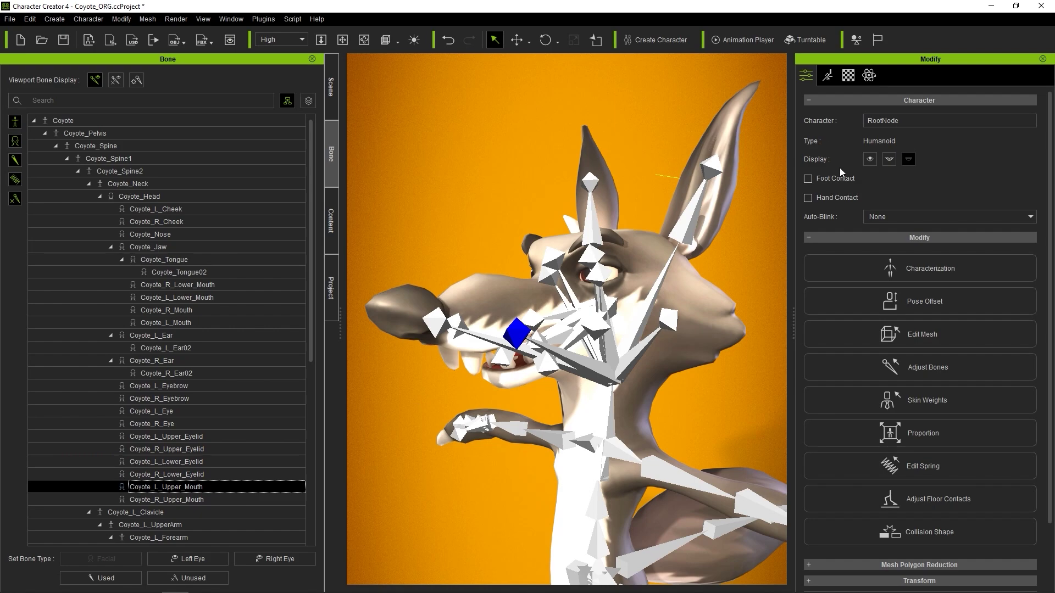
In face Proportion editing, rotate Coyote_Jaw's Y rotation from about 24 to 17.4
{"action": "left_click", "coordinate": [853, 433]}
{"action": "left_click", "coordinate": [569, 323]}
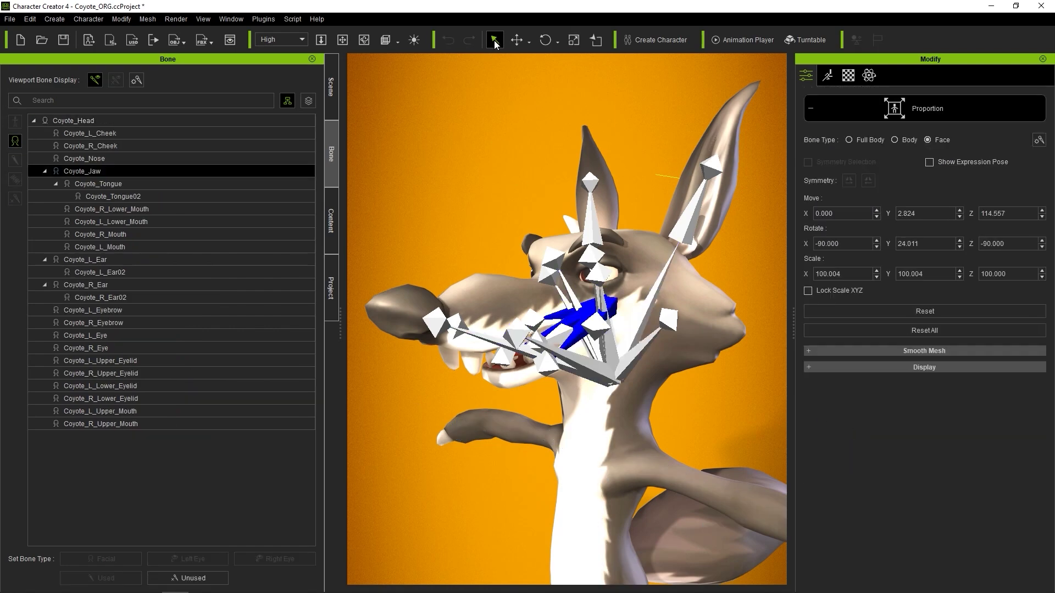
{"action": "left_click", "coordinate": [545, 39]}
{"action": "left_click_drag", "start_coordinate": [581, 282], "coordinate": [580, 284]}
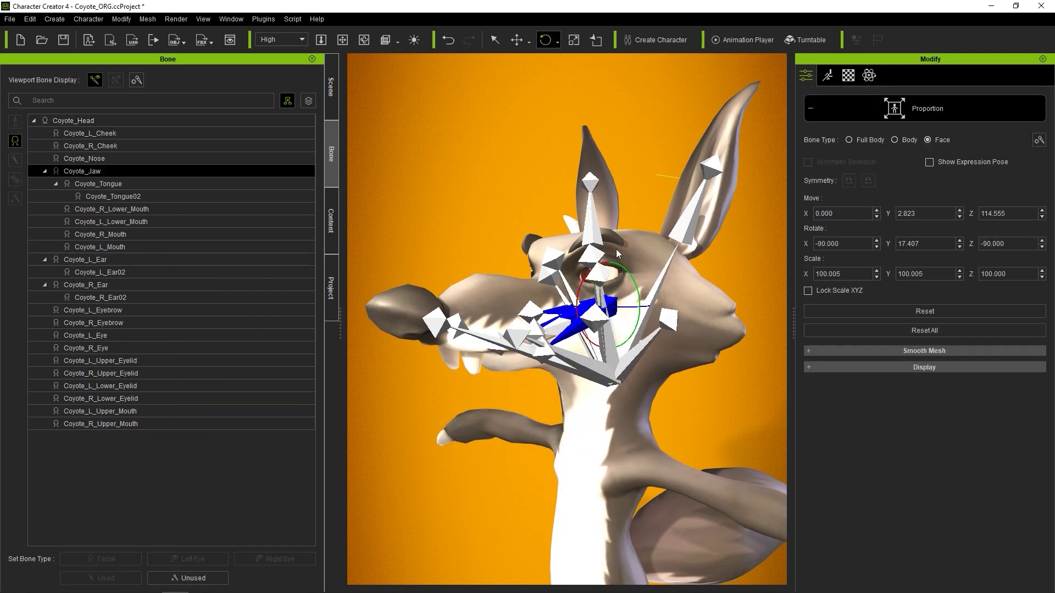
{"action": "left_click", "coordinate": [709, 179]}
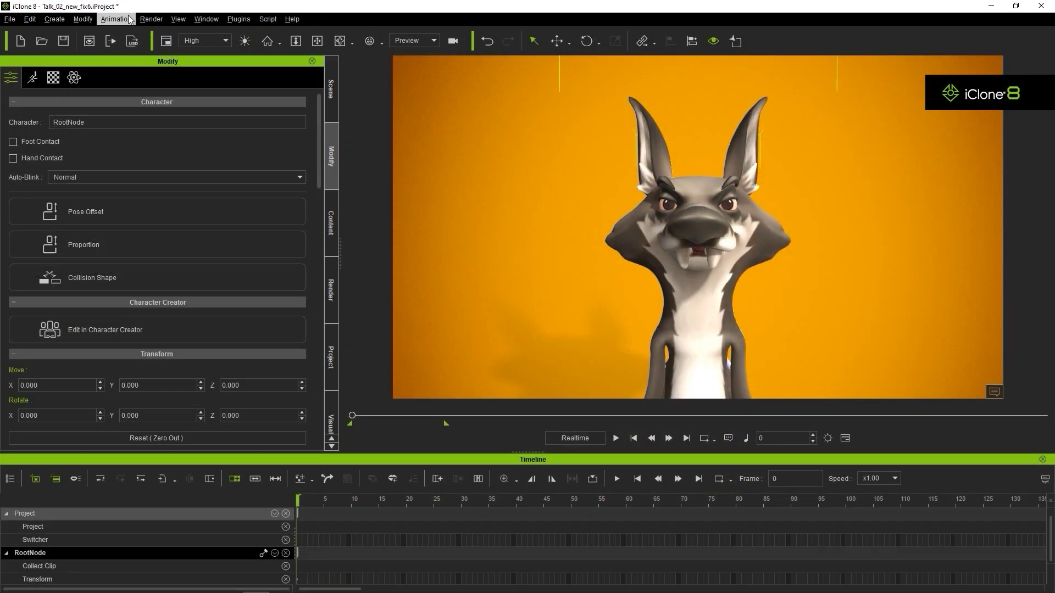
In Face Key, reshape then reset the lips, and pull the chin muscle to open the jaw
{"action": "left_click", "coordinate": [128, 19]}
{"action": "left_click", "coordinate": [137, 64]}
{"action": "left_click_drag", "start_coordinate": [258, 333], "coordinate": [352, 224]}
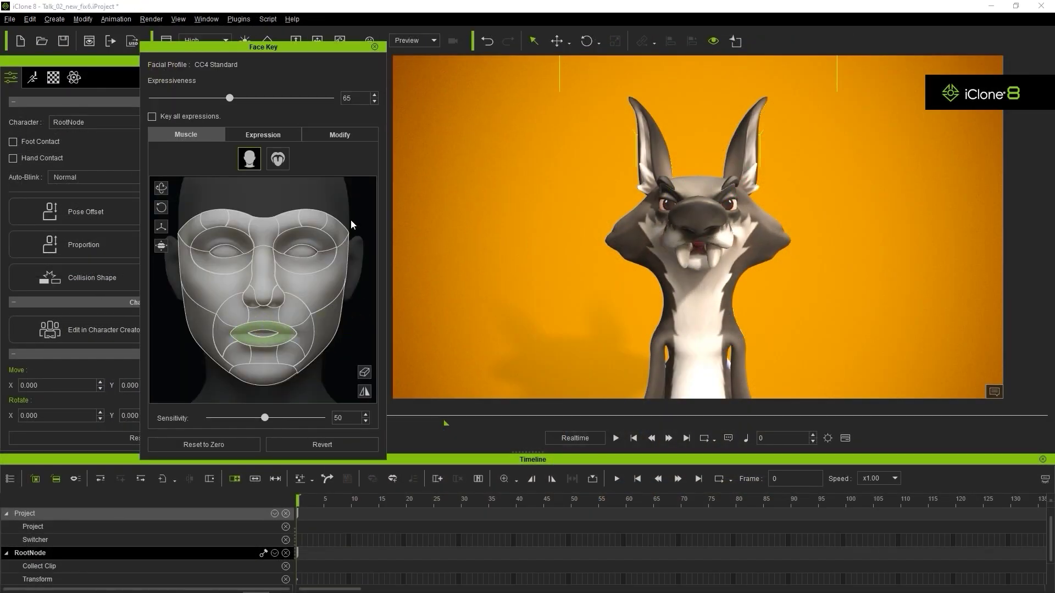
{"action": "left_click", "coordinate": [204, 445]}
{"action": "left_click", "coordinate": [264, 376]}
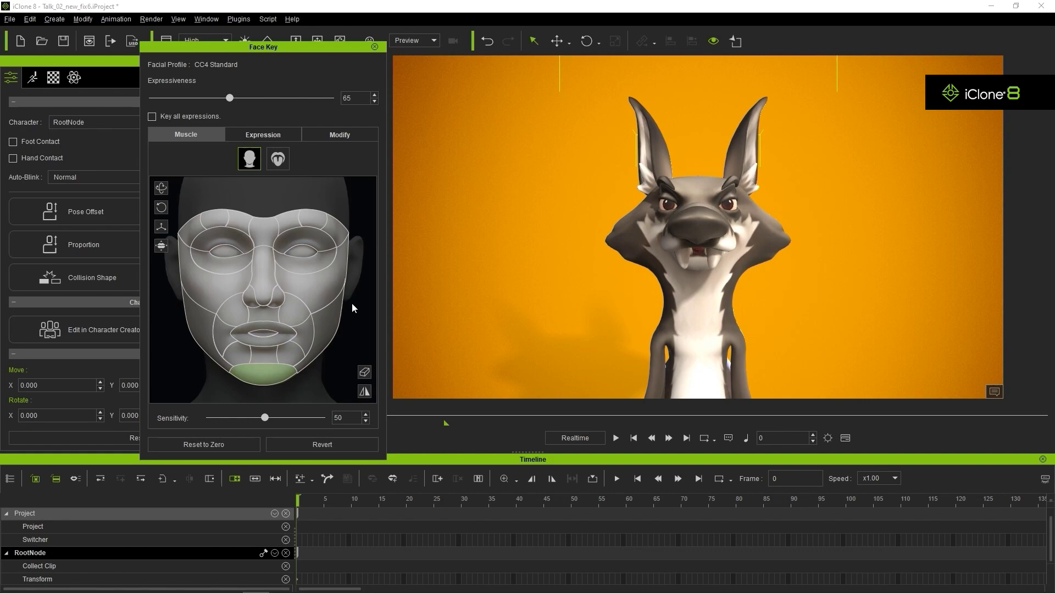
{"action": "left_click_drag", "start_coordinate": [353, 308], "coordinate": [366, 345]}
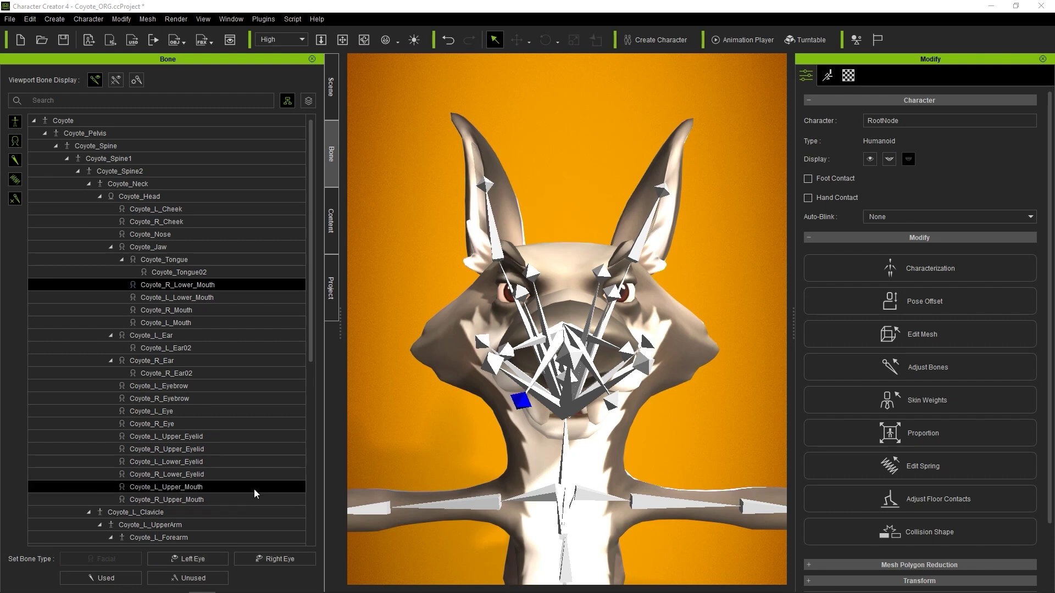
Move Coyote_R_Eye in face Proportion editing, then undo the move
{"action": "left_click", "coordinate": [216, 423]}
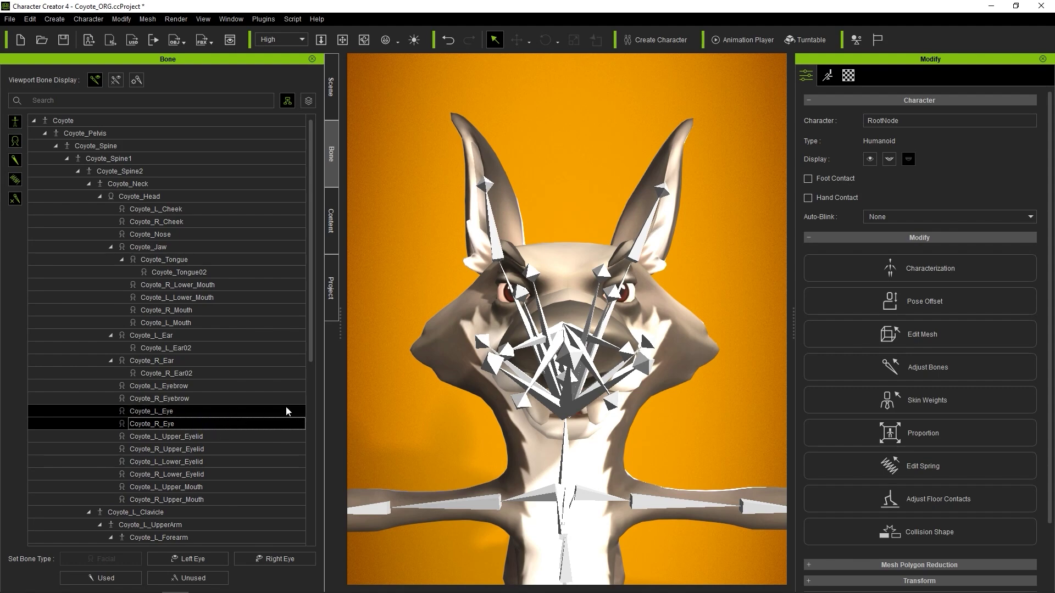
{"action": "left_click", "coordinate": [843, 437]}
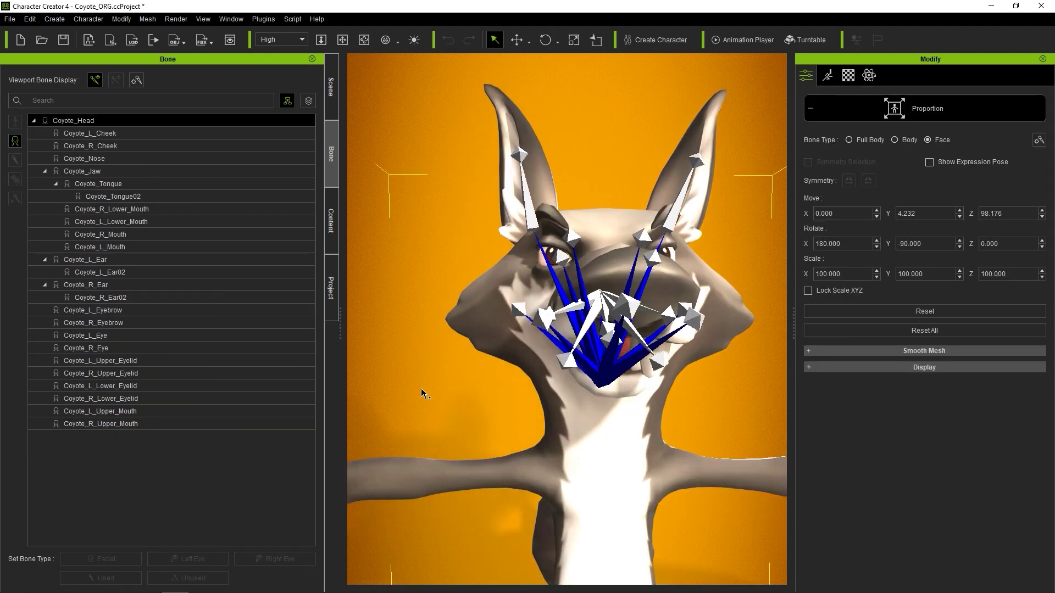
{"action": "left_click", "coordinate": [168, 348]}
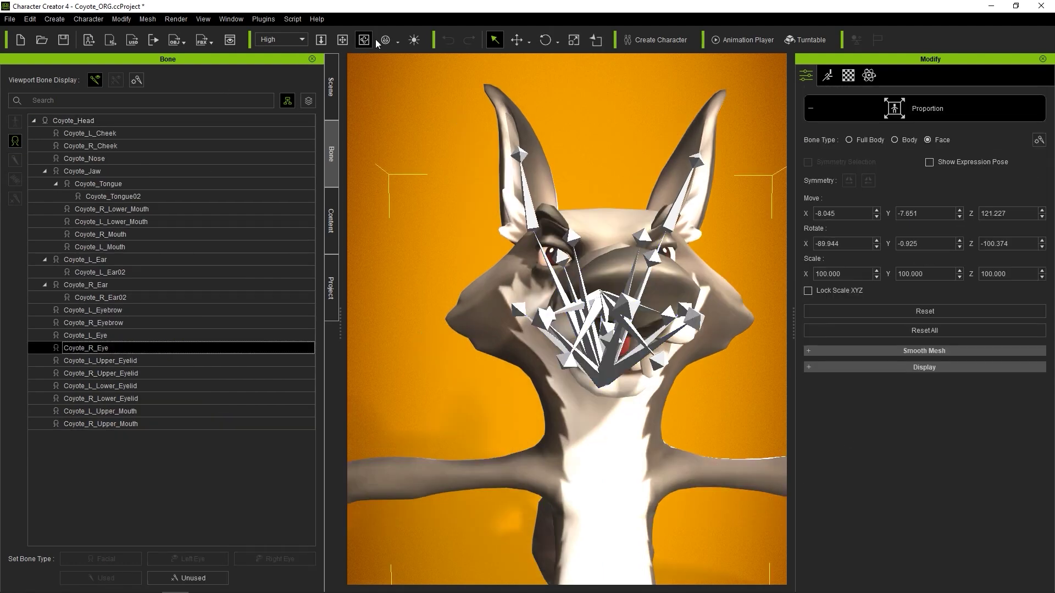
{"action": "left_click", "coordinate": [516, 39]}
{"action": "left_click_drag", "start_coordinate": [566, 240], "coordinate": [537, 281]}
{"action": "key", "text": "ctrl+z"}
Move Coyote_L_Eye across the face and undo that move too
{"action": "left_click", "coordinate": [176, 335]}
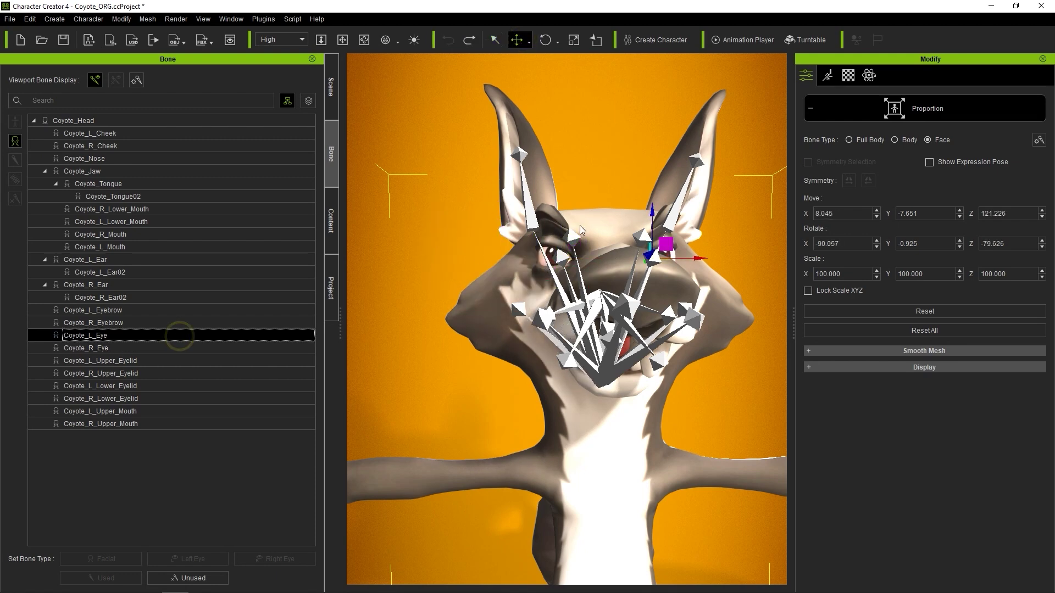
{"action": "left_click_drag", "start_coordinate": [673, 231], "coordinate": [733, 228]}
{"action": "key", "text": "ctrl+z"}
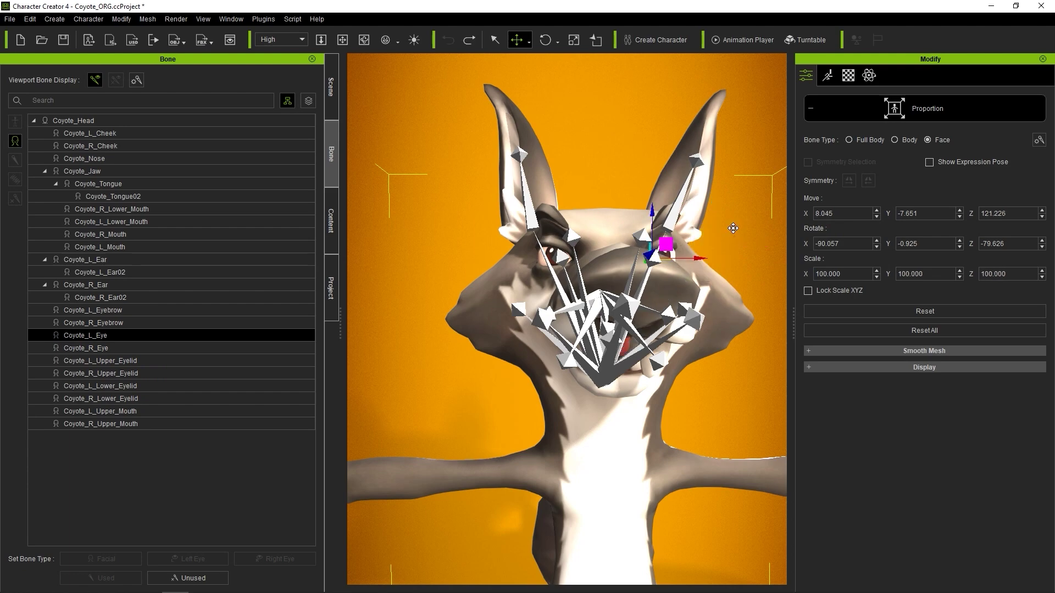
Exit Proportion editing and set Coyote_L_Eye's bone type to Left Eye
{"action": "left_click", "coordinate": [825, 111]}
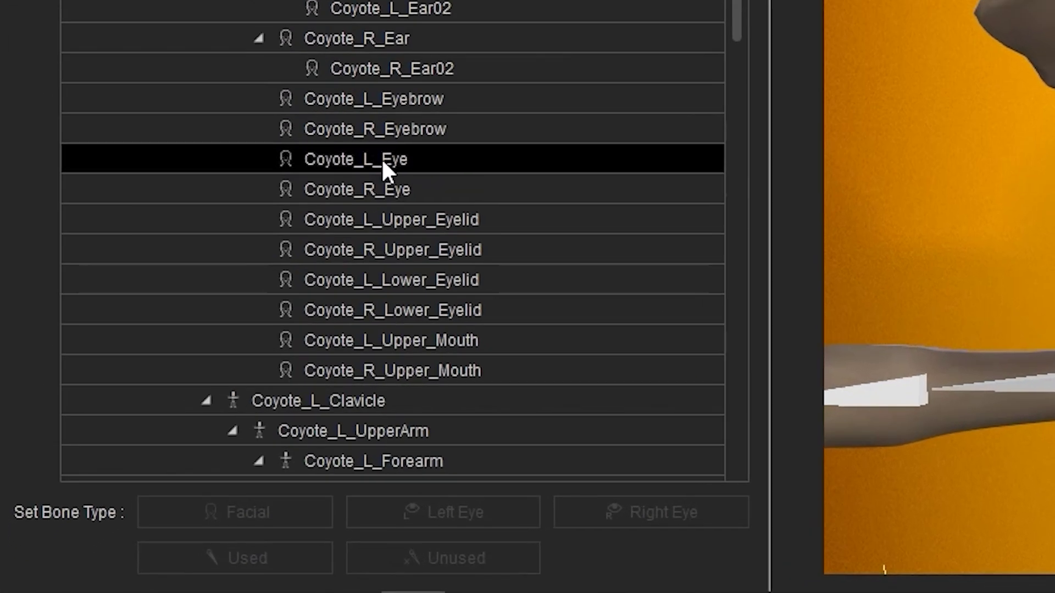
{"action": "left_click", "coordinate": [160, 412]}
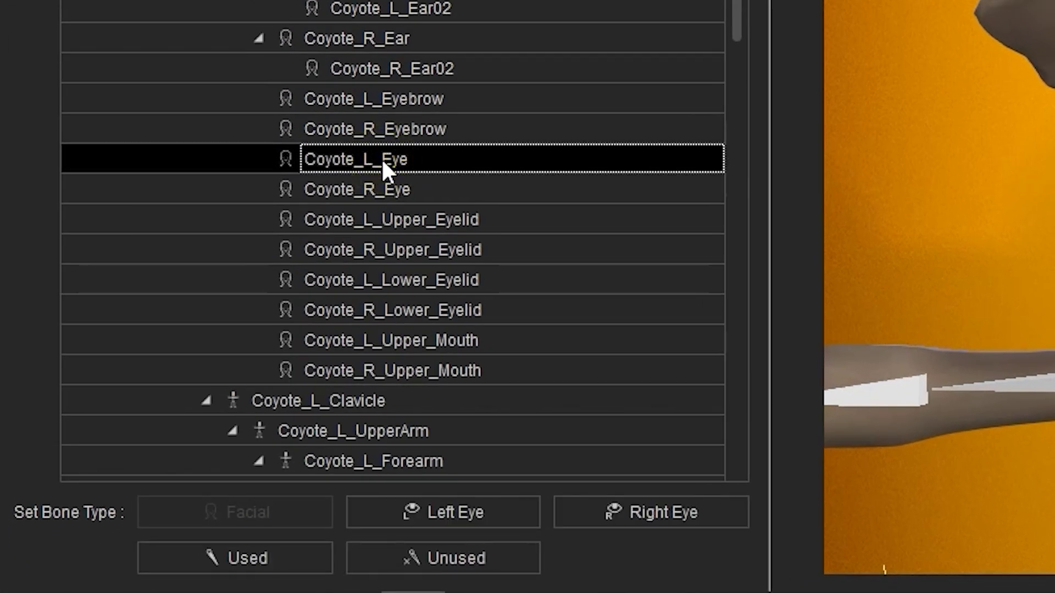
{"action": "left_click", "coordinate": [488, 509]}
Set Coyote_R_Eye's bone type to Right Eye and verify both eye bone types
{"action": "left_click", "coordinate": [431, 158]}
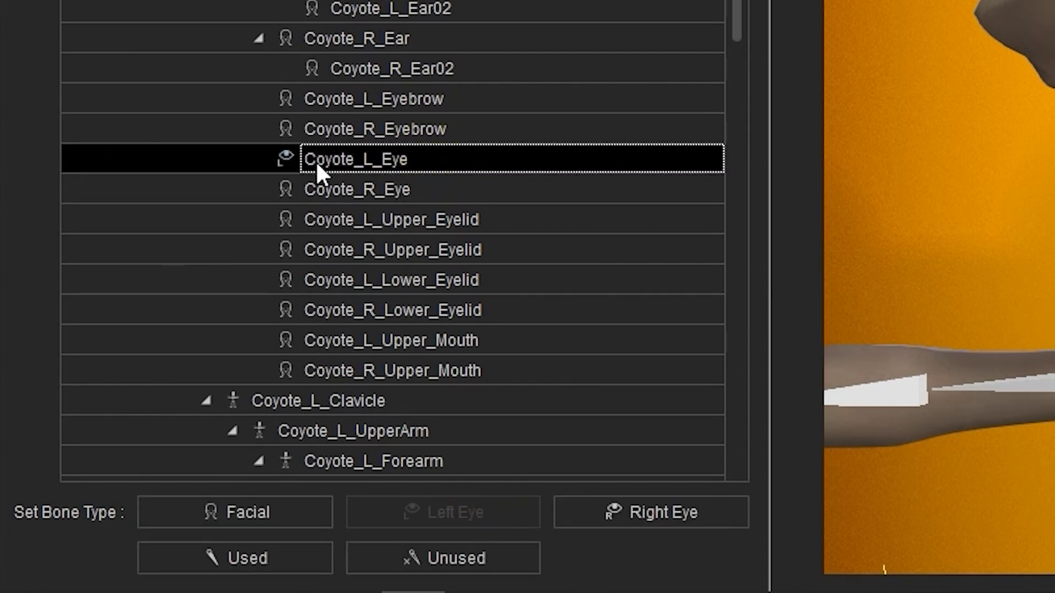
{"action": "left_click", "coordinate": [421, 192]}
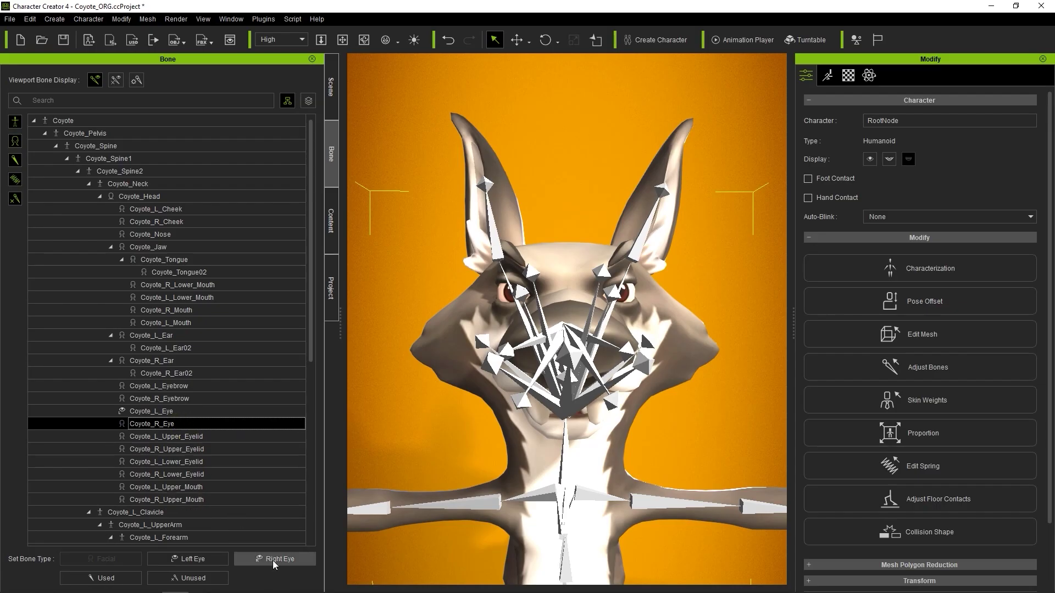
{"action": "left_click", "coordinate": [647, 516]}
{"action": "left_click", "coordinate": [154, 424]}
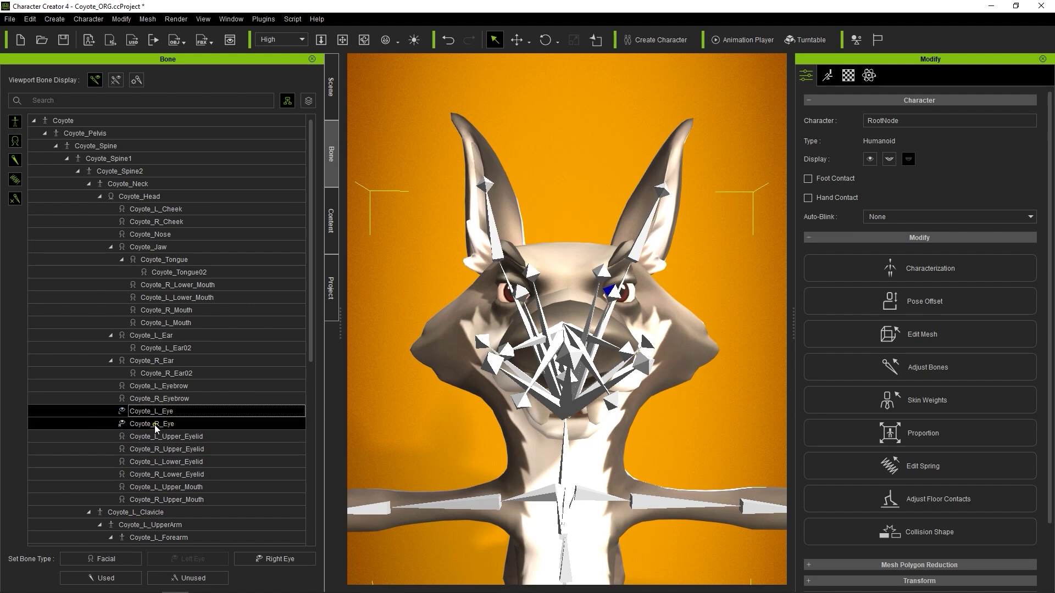
{"action": "left_click", "coordinate": [156, 412], "text": "ctrl"}
{"action": "left_click", "coordinate": [173, 559]}
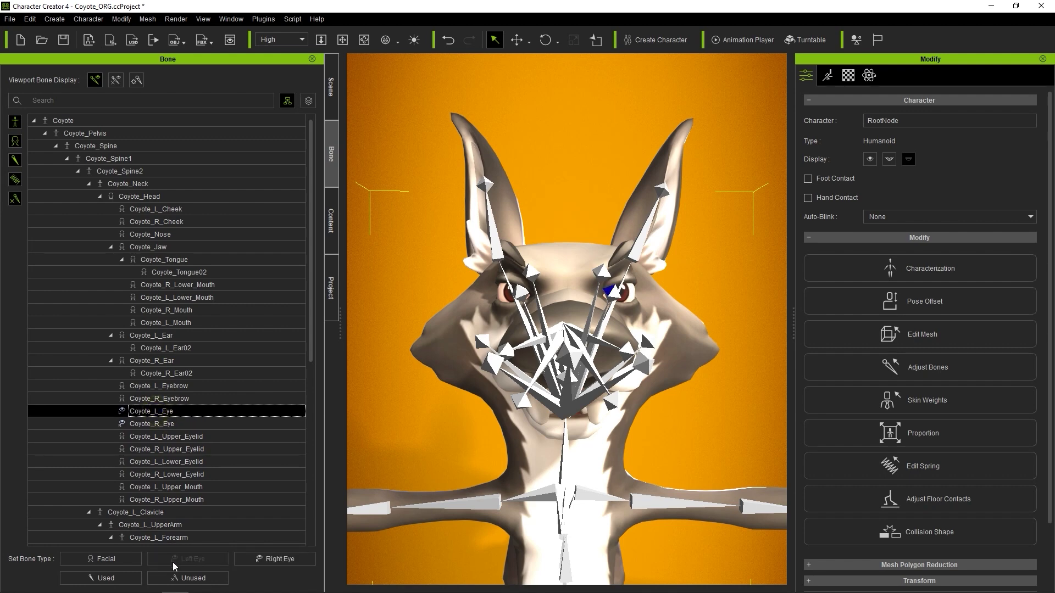
{"action": "left_click", "coordinate": [189, 423]}
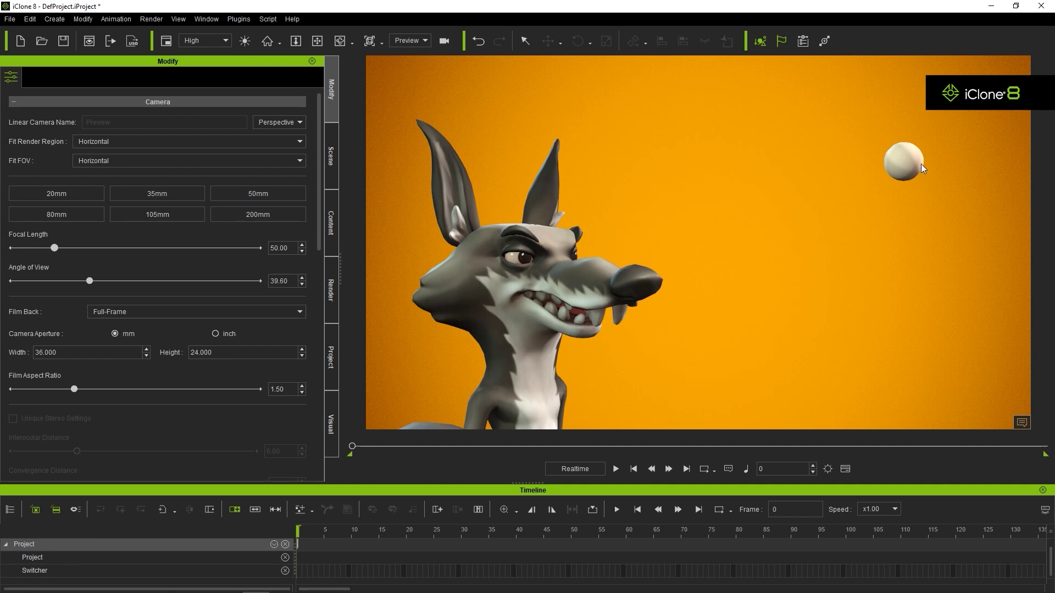
Select the coyote and assign the sphere as its look-at target
{"action": "left_click", "coordinate": [534, 267]}
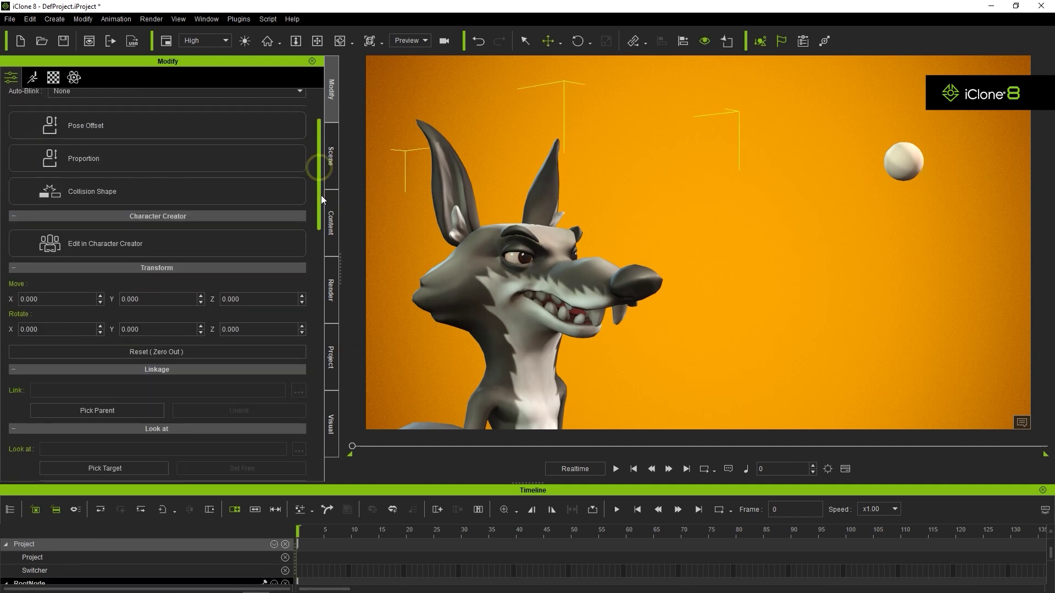
{"action": "left_click_drag", "start_coordinate": [321, 195], "coordinate": [328, 268]}
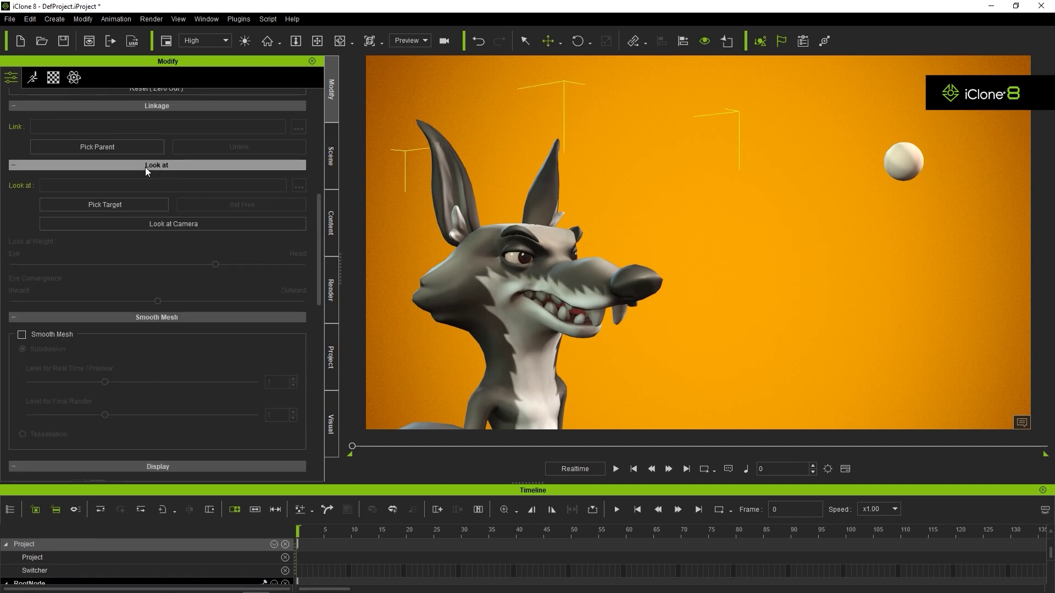
{"action": "left_click", "coordinate": [149, 206]}
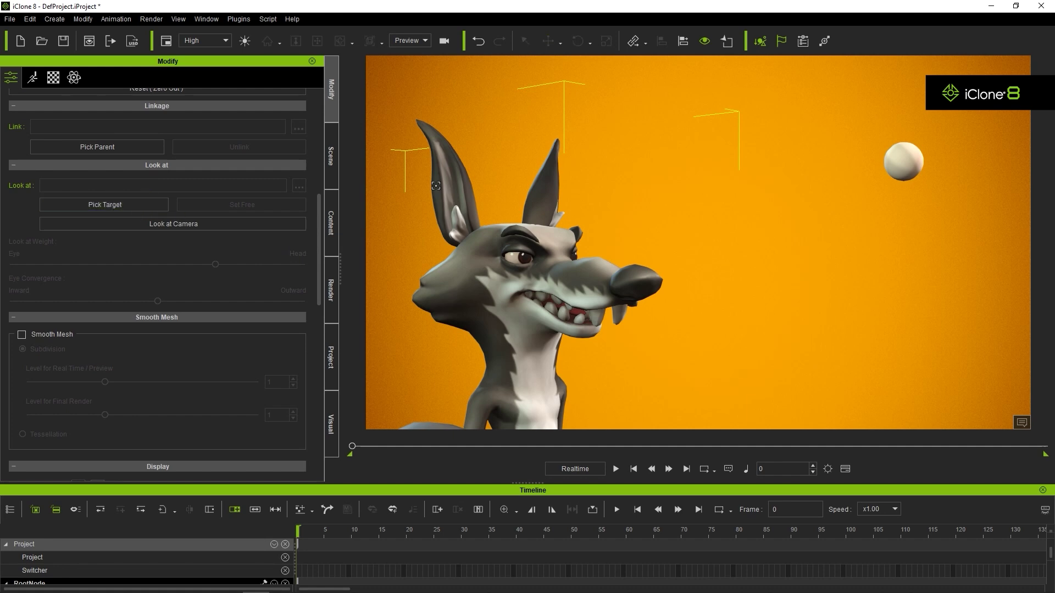
{"action": "left_click", "coordinate": [899, 163]}
Move the sphere in front of the coyote's face so its head turns toward it
{"action": "left_click", "coordinate": [547, 43]}
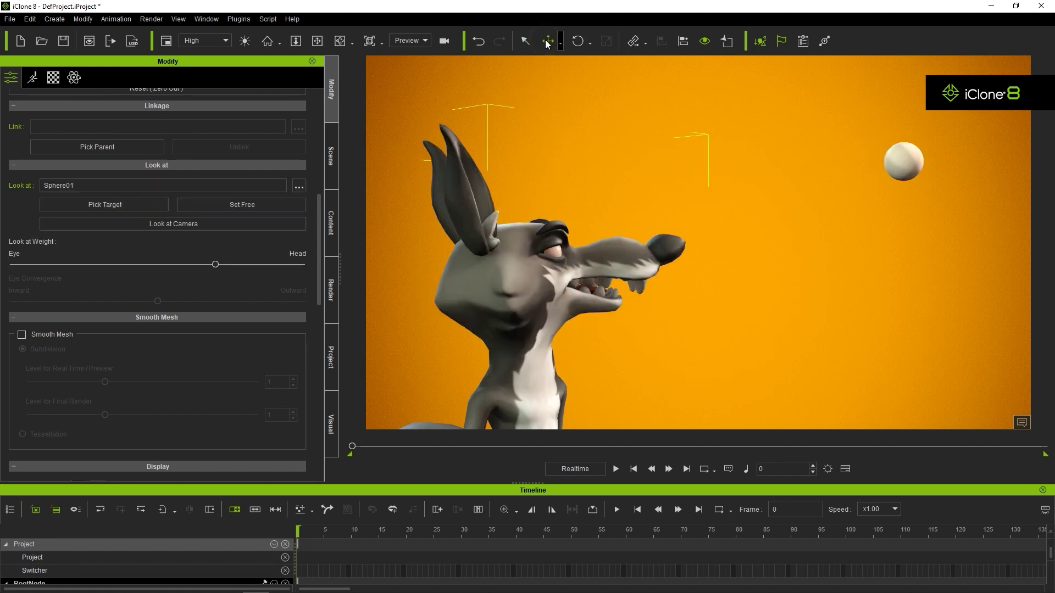
{"action": "left_click", "coordinate": [901, 161]}
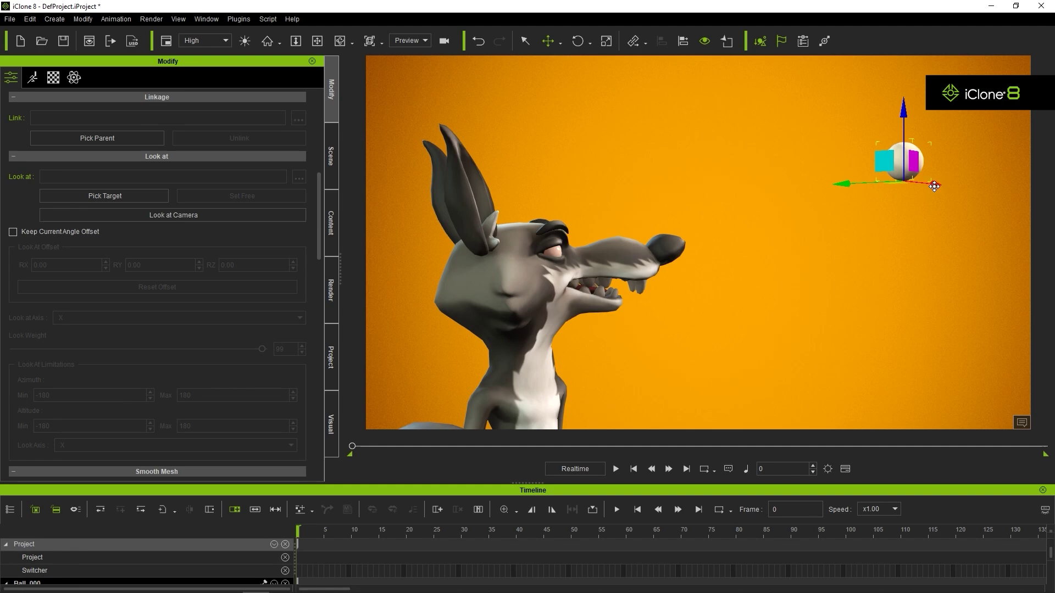
{"action": "left_click_drag", "start_coordinate": [934, 186], "coordinate": [582, 245]}
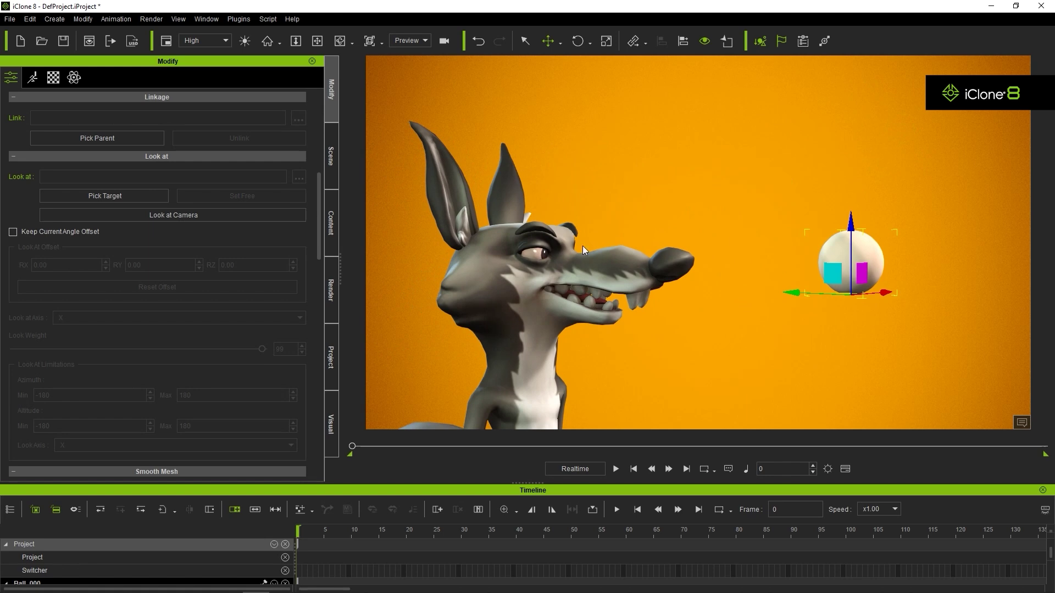
{"action": "left_click_drag", "start_coordinate": [800, 291], "coordinate": [714, 285]}
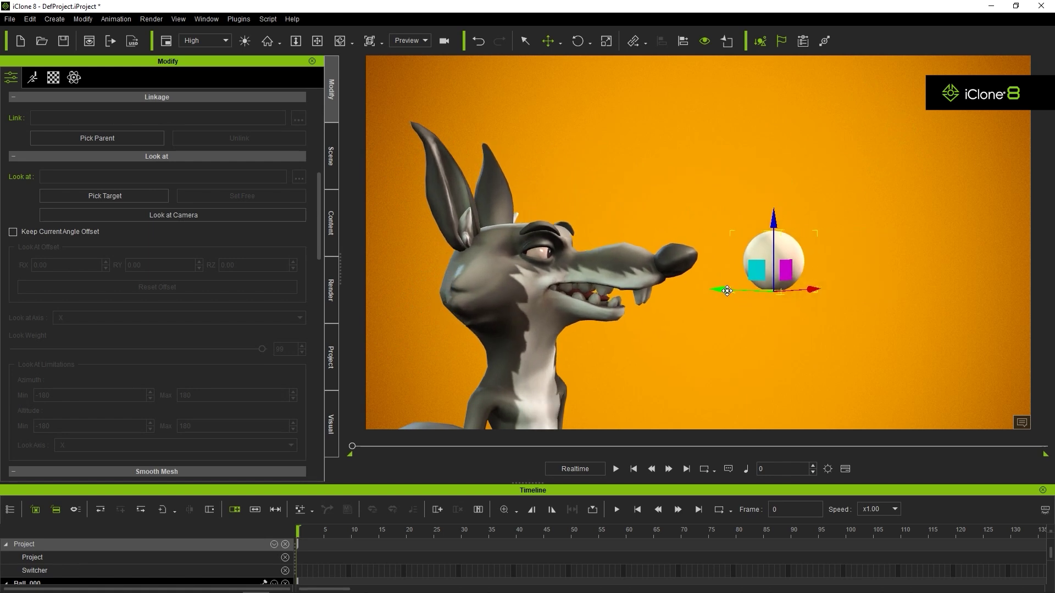
{"action": "left_click_drag", "start_coordinate": [806, 283], "coordinate": [787, 316]}
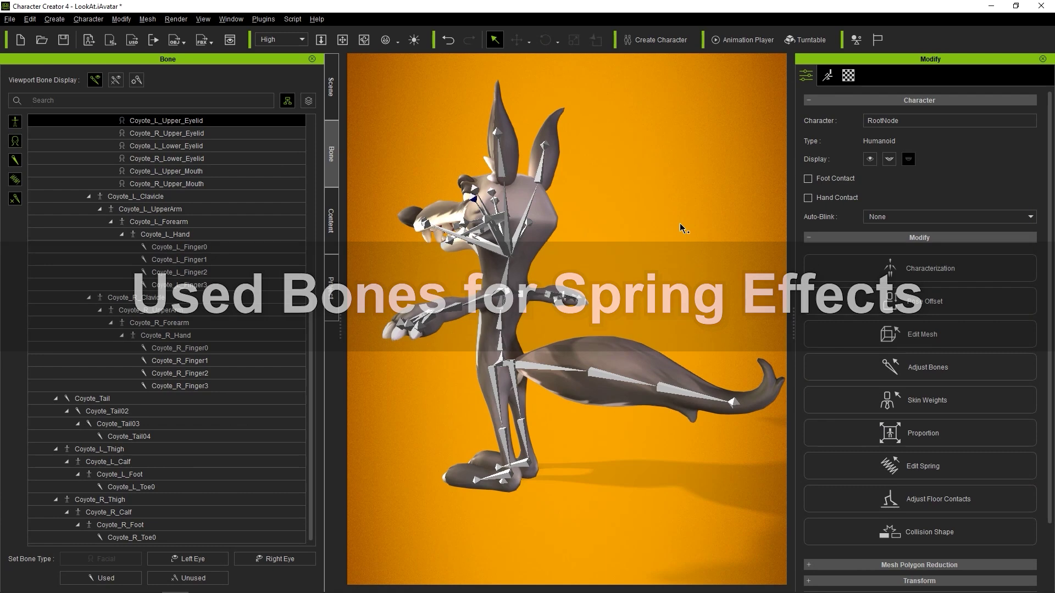
{"action": "left_click", "coordinate": [132, 399]}
{"action": "left_click", "coordinate": [144, 412], "text": "ctrl"}
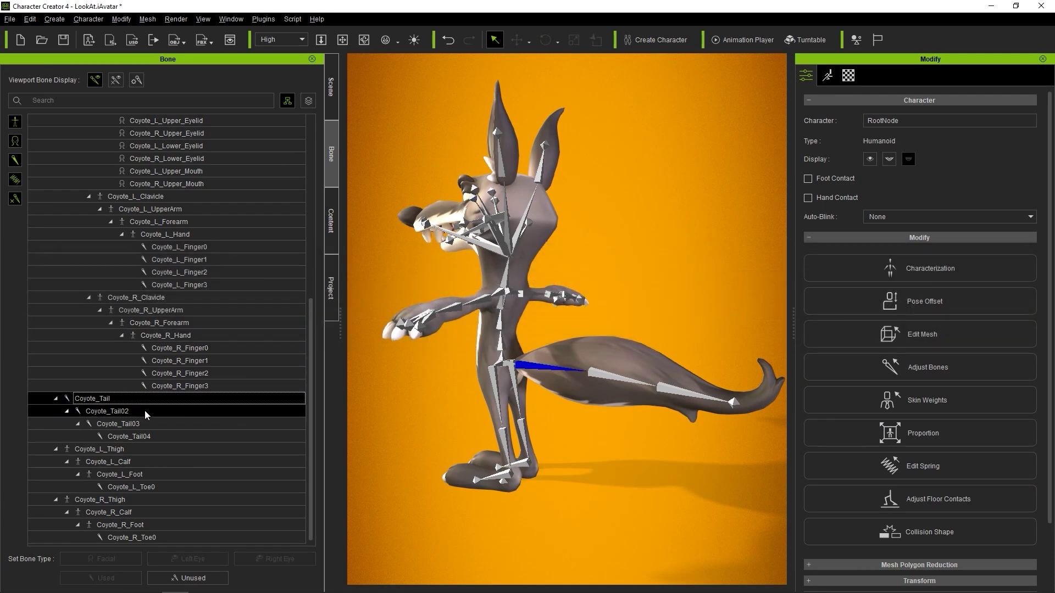
{"action": "left_click", "coordinate": [145, 424]}
{"action": "left_click", "coordinate": [151, 436]}
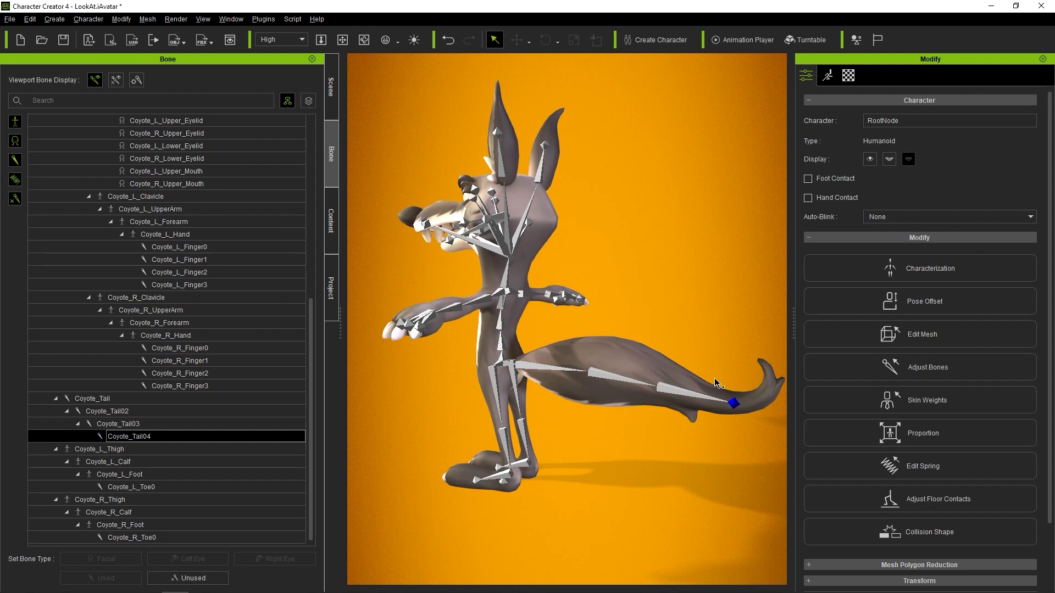
{"action": "left_click", "coordinate": [222, 373]}
{"action": "left_click", "coordinate": [199, 248]}
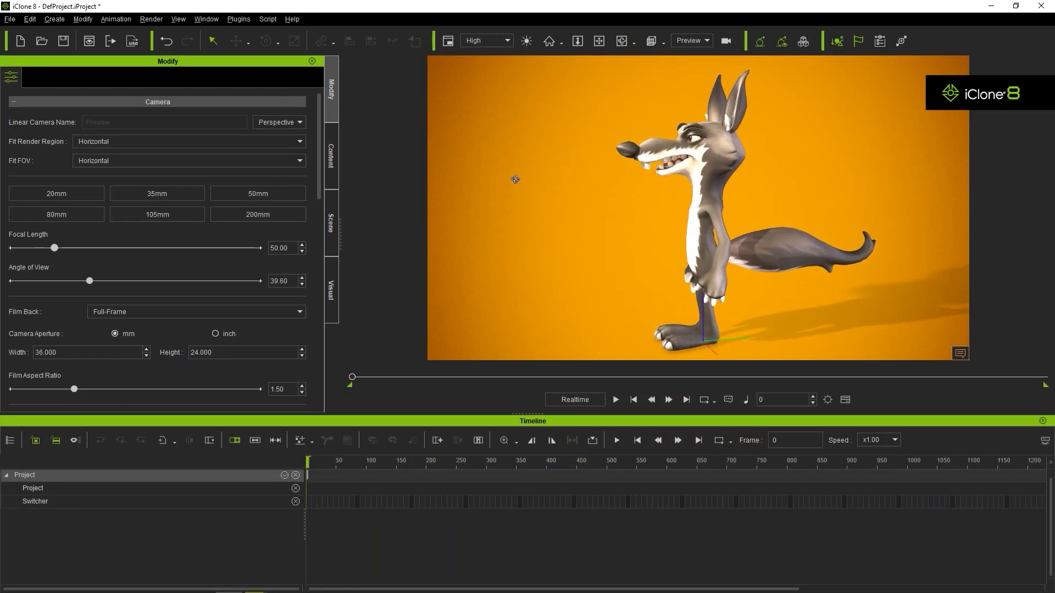
Open the coyote's Edit Motion Layer and switch it to the FK bone tree
{"action": "left_click", "coordinate": [705, 181]}
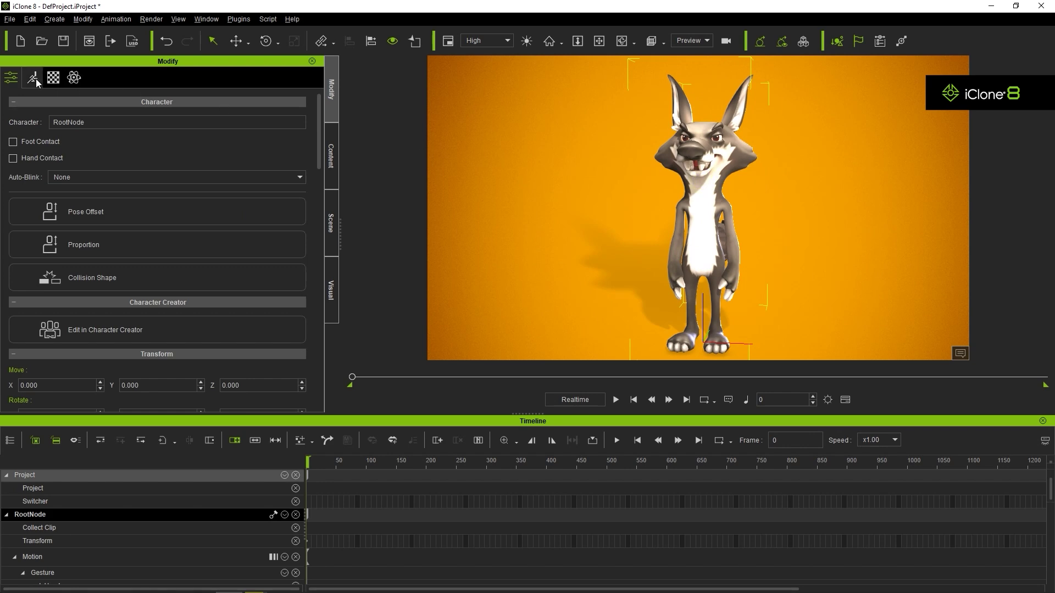
{"action": "left_click", "coordinate": [34, 79]}
{"action": "left_click", "coordinate": [145, 209]}
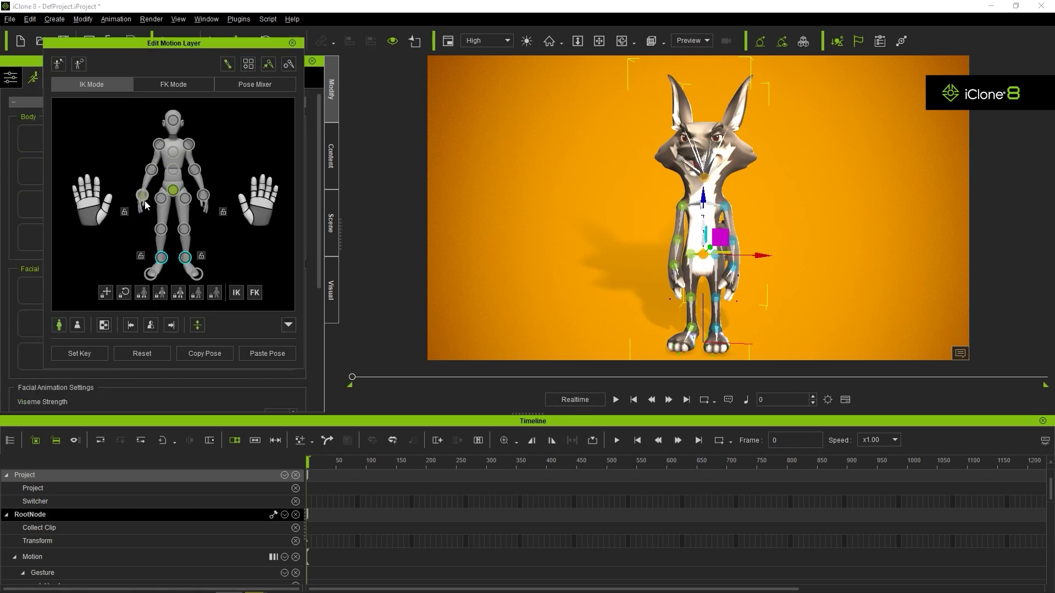
{"action": "left_click_drag", "start_coordinate": [196, 45], "coordinate": [464, 52]}
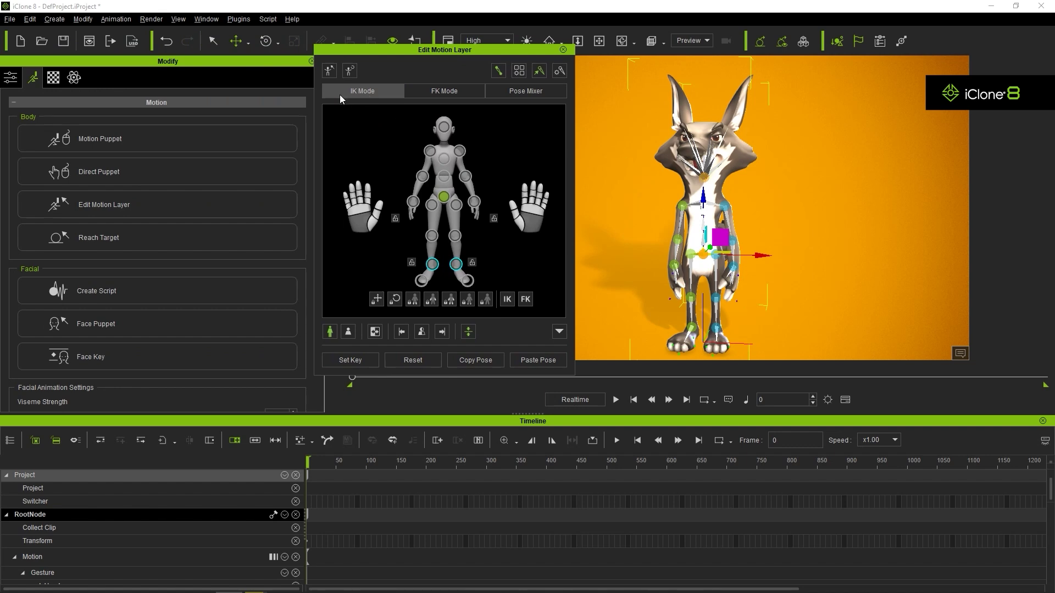
{"action": "right_click_drag", "start_coordinate": [765, 202], "coordinate": [556, 196]}
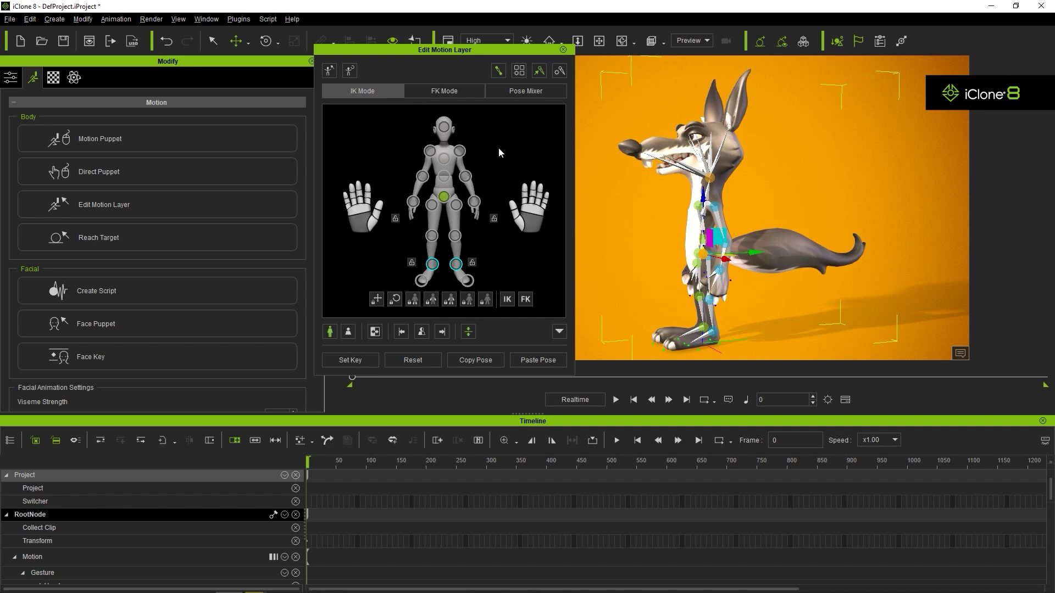
{"action": "left_click", "coordinate": [434, 94]}
Select the Coyote_Tail bones and rotate Tail02 and Tail03 to lower the tail straight back
{"action": "right_click_drag", "start_coordinate": [602, 207], "coordinate": [766, 258]}
{"action": "left_click", "coordinate": [783, 260]}
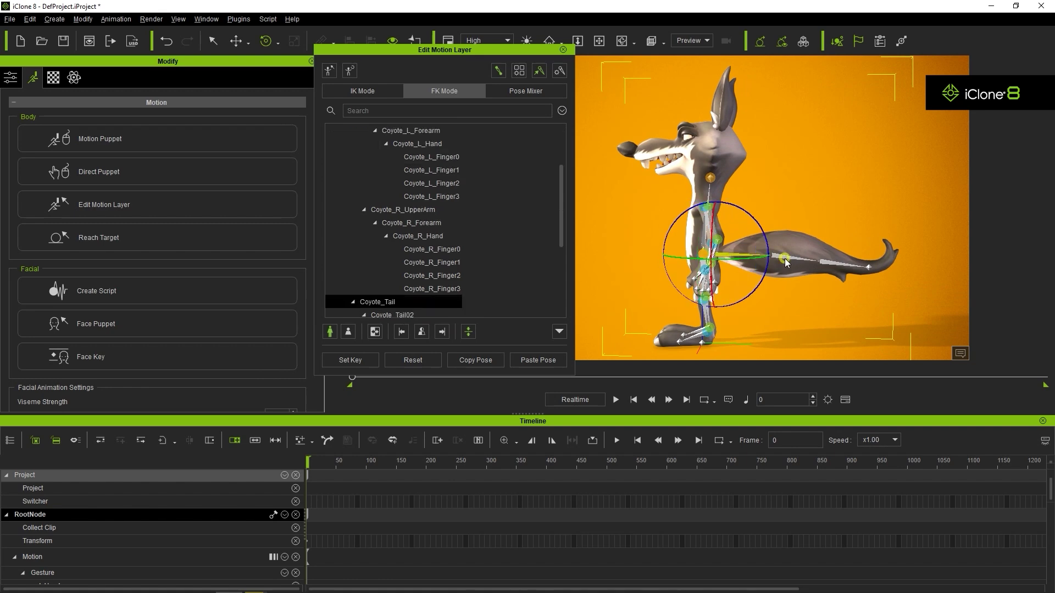
{"action": "left_click", "coordinate": [837, 263]}
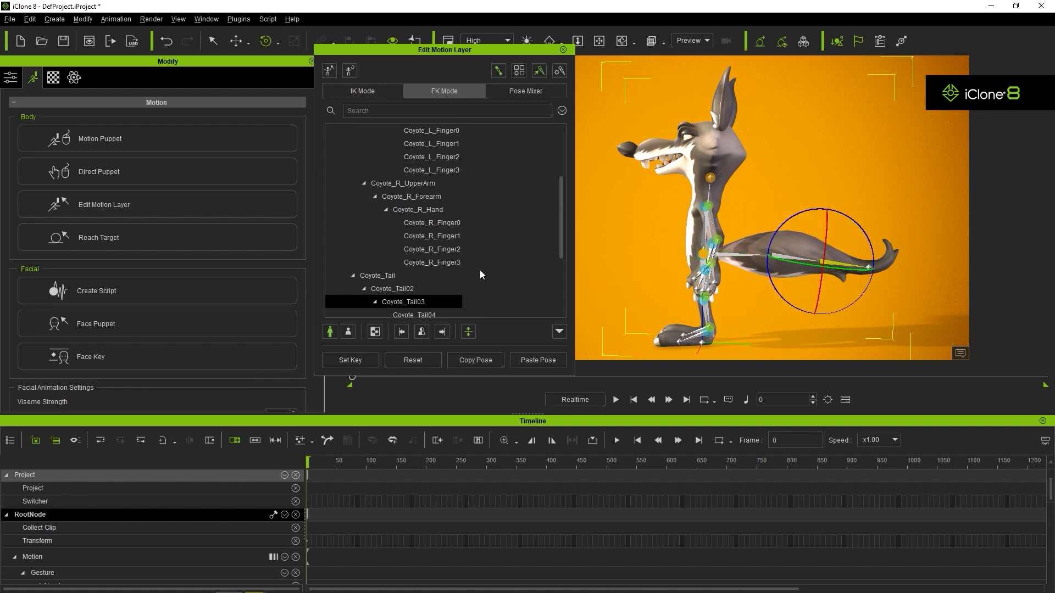
{"action": "scroll", "coordinate": [480, 269], "scroll_direction": "down", "scroll_amount": 2}
{"action": "left_click", "coordinate": [392, 206]}
{"action": "left_click", "coordinate": [401, 223]}
{"action": "left_click", "coordinate": [407, 237]}
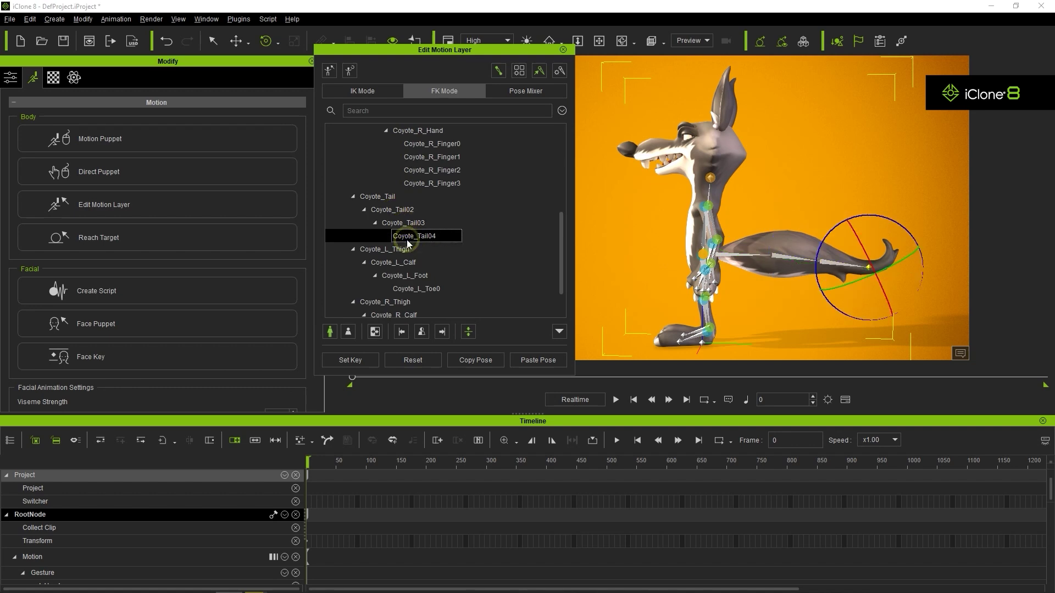
{"action": "left_click", "coordinate": [777, 262]}
{"action": "left_click_drag", "start_coordinate": [812, 229], "coordinate": [826, 250]}
{"action": "left_click", "coordinate": [835, 256]}
{"action": "mouse_move", "coordinate": [851, 212]}
{"action": "left_mouse_down"}
{"action": "mouse_move", "coordinate": [861, 229]}
{"action": "mouse_move", "coordinate": [856, 211]}
{"action": "left_mouse_up"}
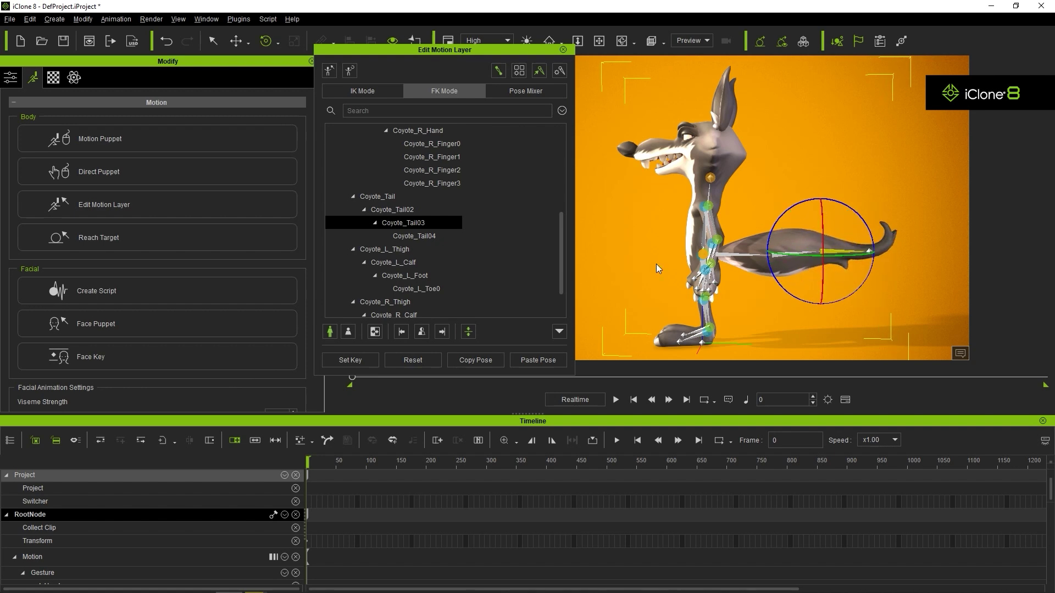
Expand the timeline's Motion Layer, FK Bone and Extend Bones tracks
{"action": "scroll", "coordinate": [81, 525], "scroll_direction": "down", "scroll_amount": 3}
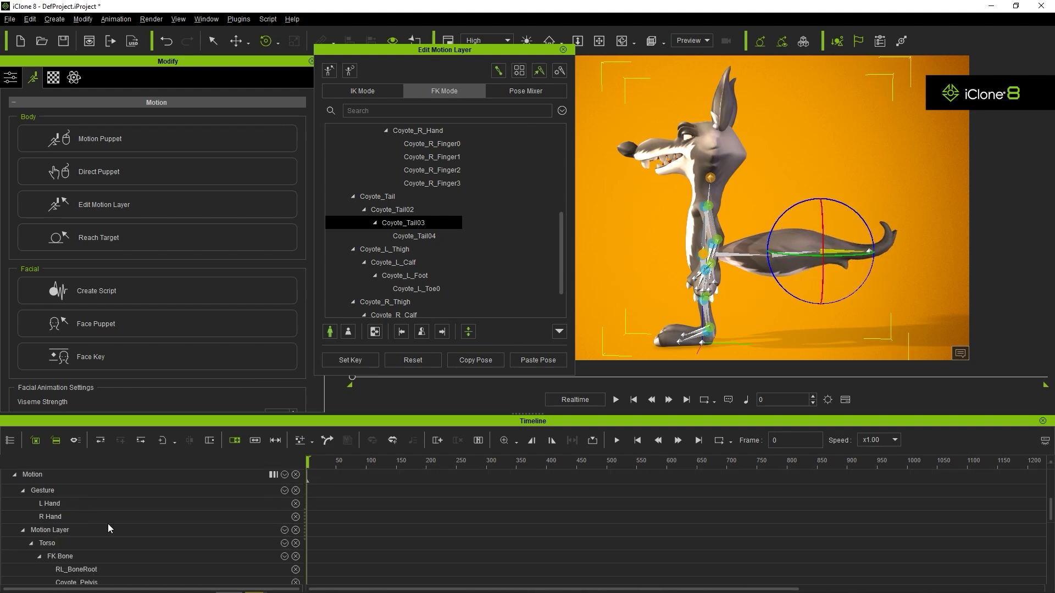
{"action": "left_click", "coordinate": [273, 474]}
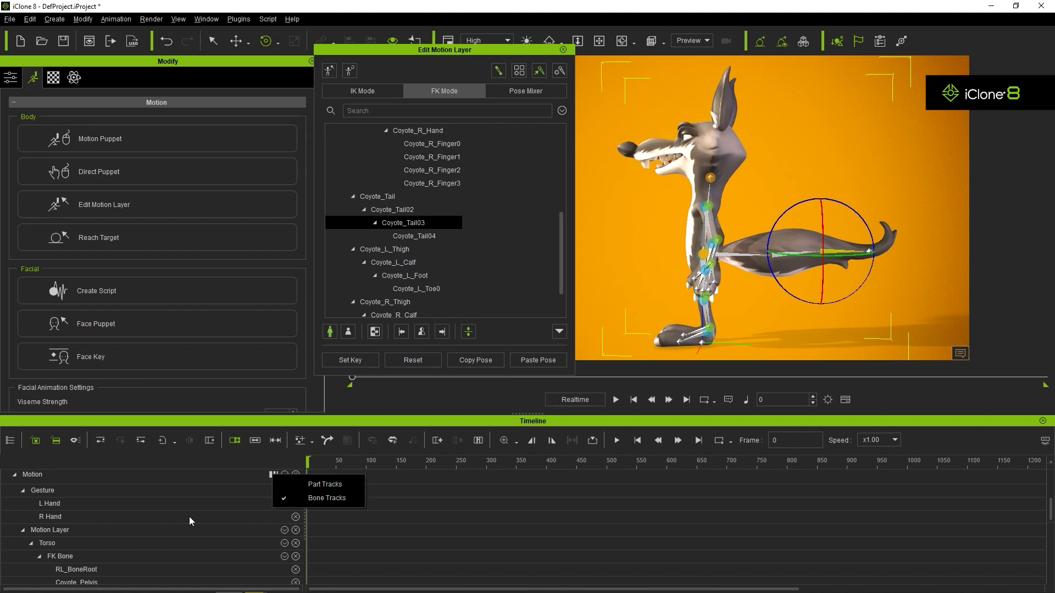
{"action": "left_click", "coordinate": [49, 531]}
{"action": "scroll", "coordinate": [118, 538], "scroll_direction": "down", "scroll_amount": 3}
{"action": "left_click", "coordinate": [88, 506]}
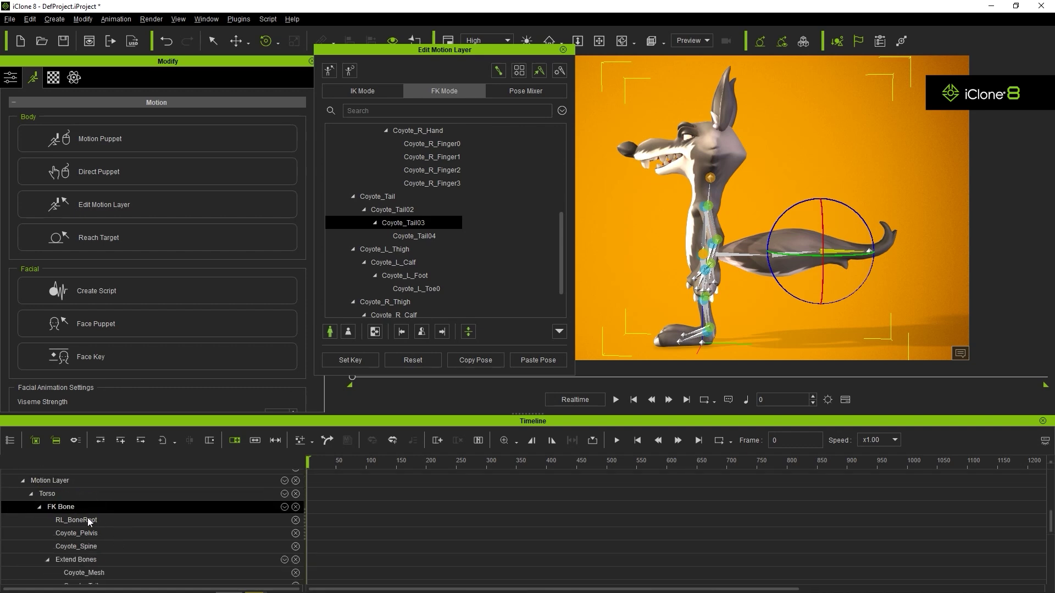
{"action": "scroll", "coordinate": [68, 558], "scroll_direction": "down", "scroll_amount": 3}
{"action": "left_click", "coordinate": [61, 509]}
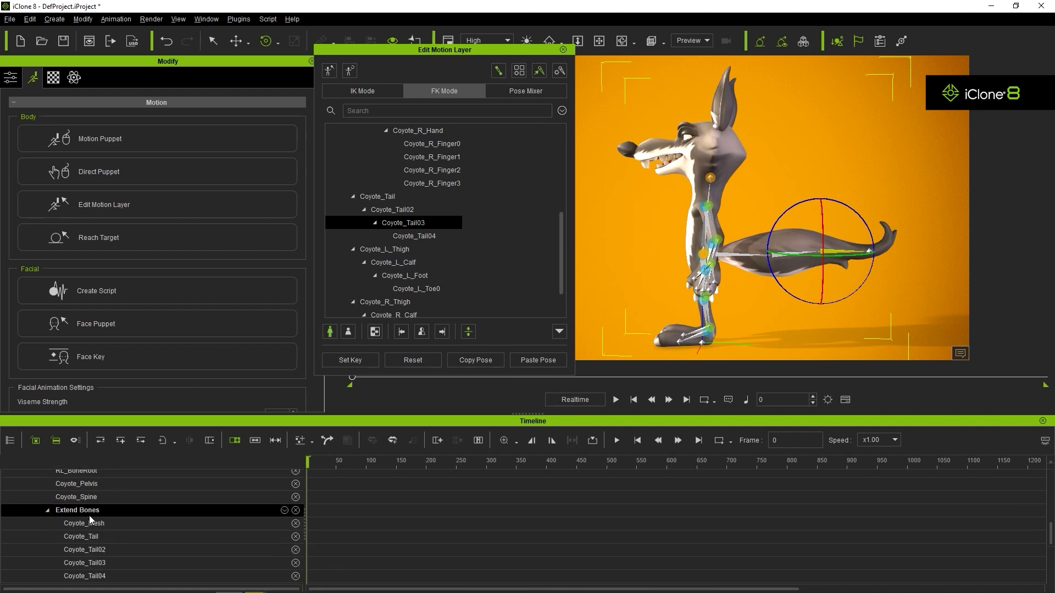
Select the Coyote_Tail through Coyote_Tail04 tracks and their matching bones
{"action": "left_click", "coordinate": [123, 541]}
{"action": "left_click", "coordinate": [121, 550]}
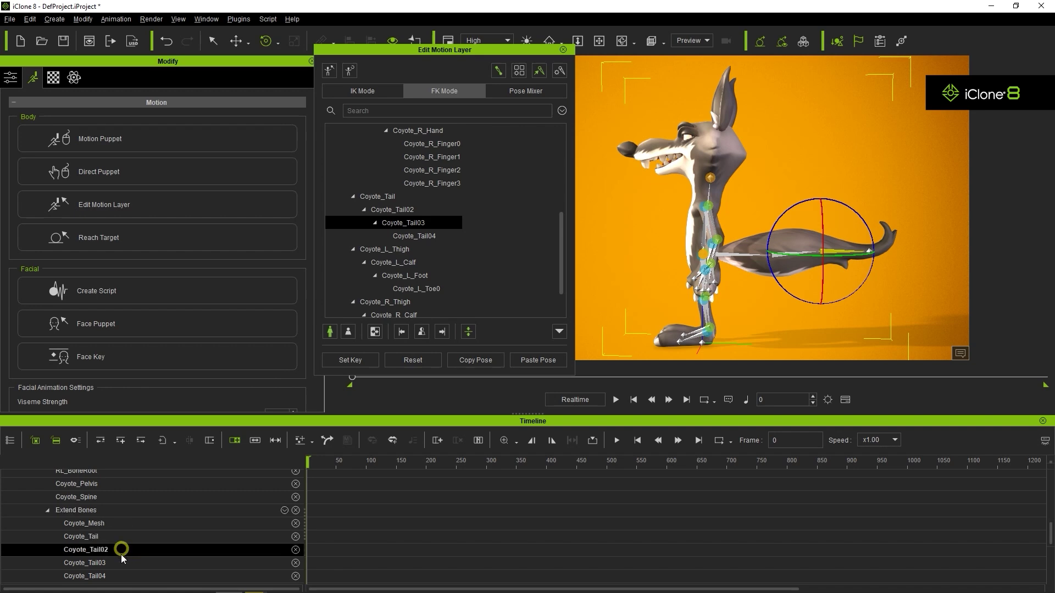
{"action": "left_click", "coordinate": [122, 562]}
{"action": "left_click", "coordinate": [123, 574]}
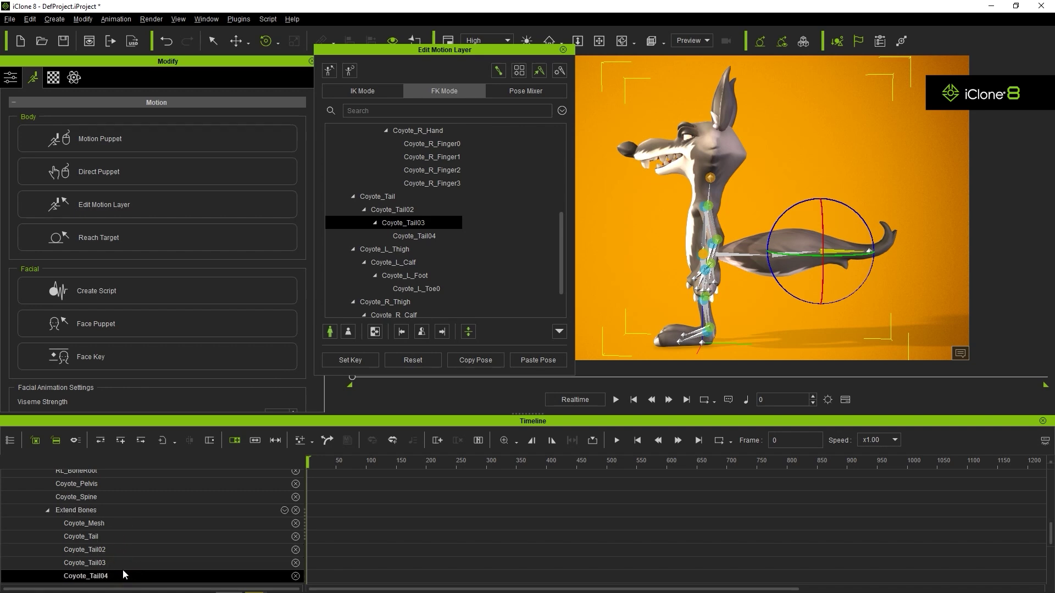
{"action": "left_click", "coordinate": [423, 236]}
{"action": "left_click", "coordinate": [406, 210]}
{"action": "left_click", "coordinate": [416, 196]}
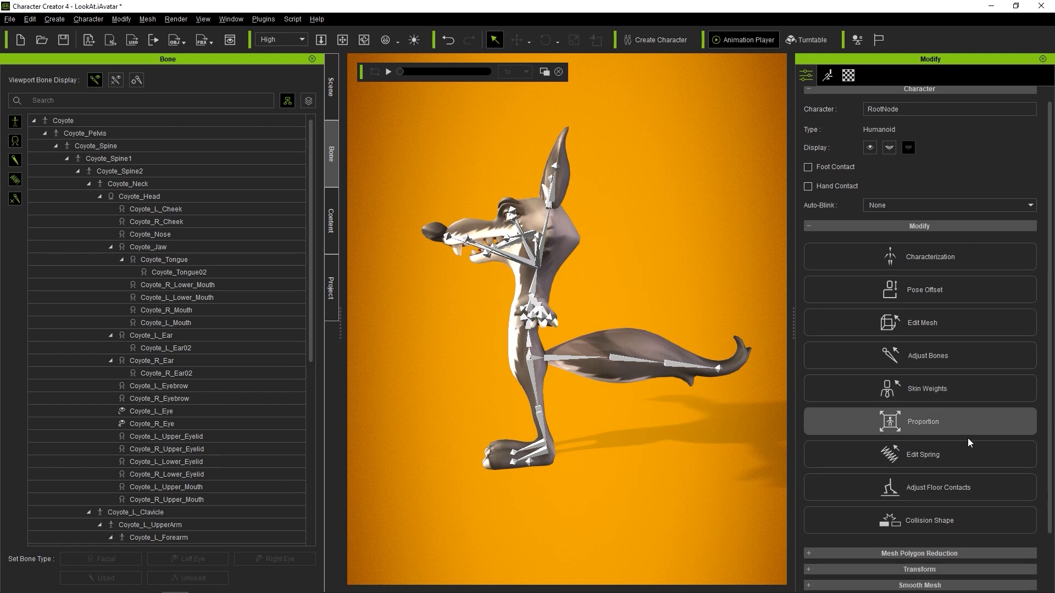
In Edit Spring, make Coyote_Tail an active spring bone with Rotate and Hardness 4
{"action": "left_click", "coordinate": [985, 449]}
{"action": "left_click", "coordinate": [185, 222]}
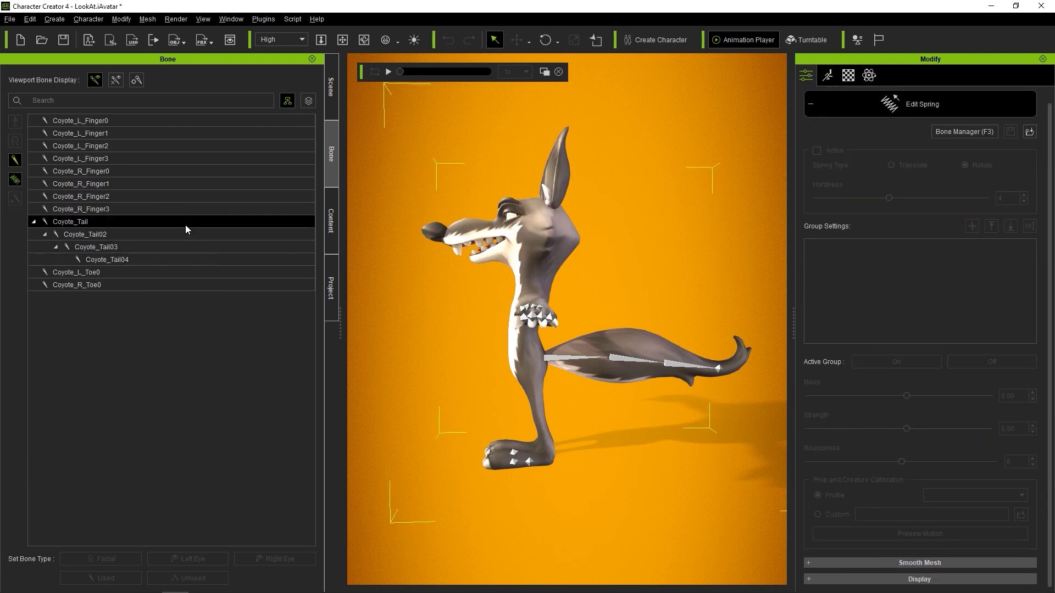
{"action": "left_click", "coordinate": [187, 234]}
{"action": "left_click", "coordinate": [187, 247]}
{"action": "left_click", "coordinate": [186, 259]}
{"action": "left_click", "coordinate": [166, 221]}
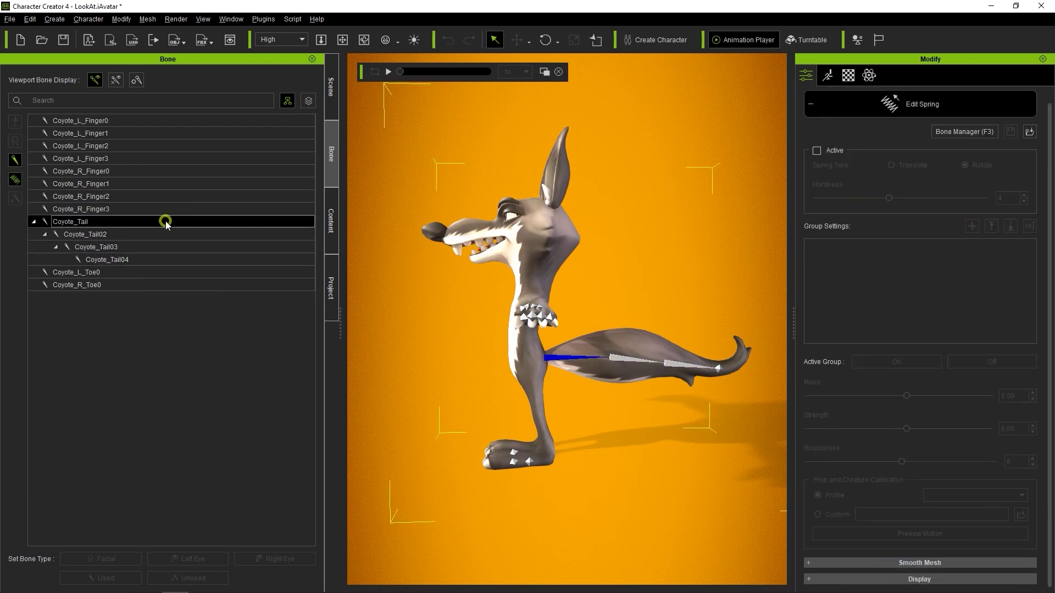
{"action": "left_click", "coordinate": [816, 150]}
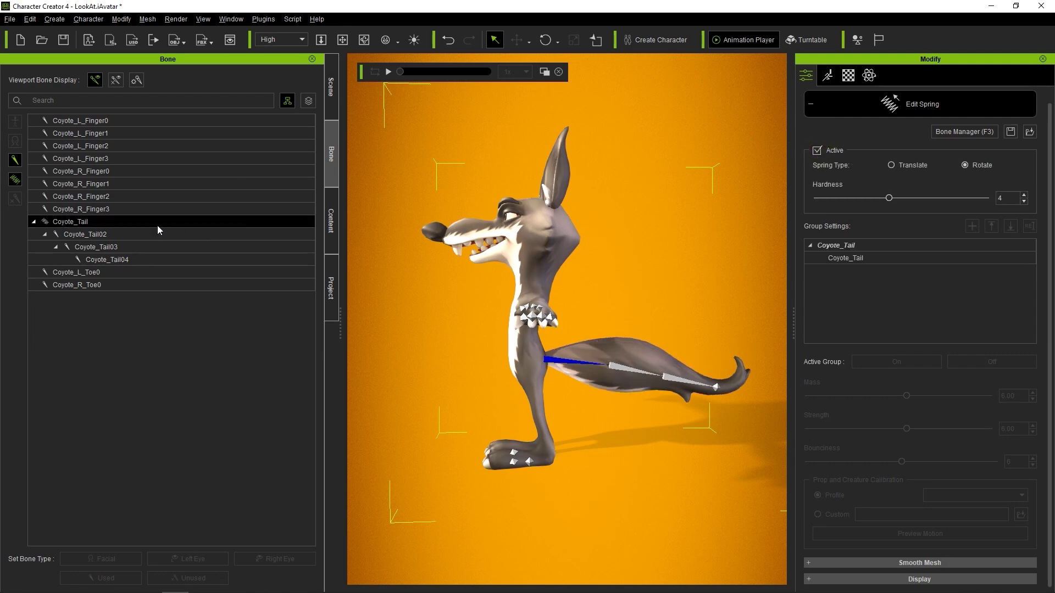
Activate Coyote_Tail02, Tail03 and Tail04 as springs, then preview and pause the animation
{"action": "left_click", "coordinate": [82, 234]}
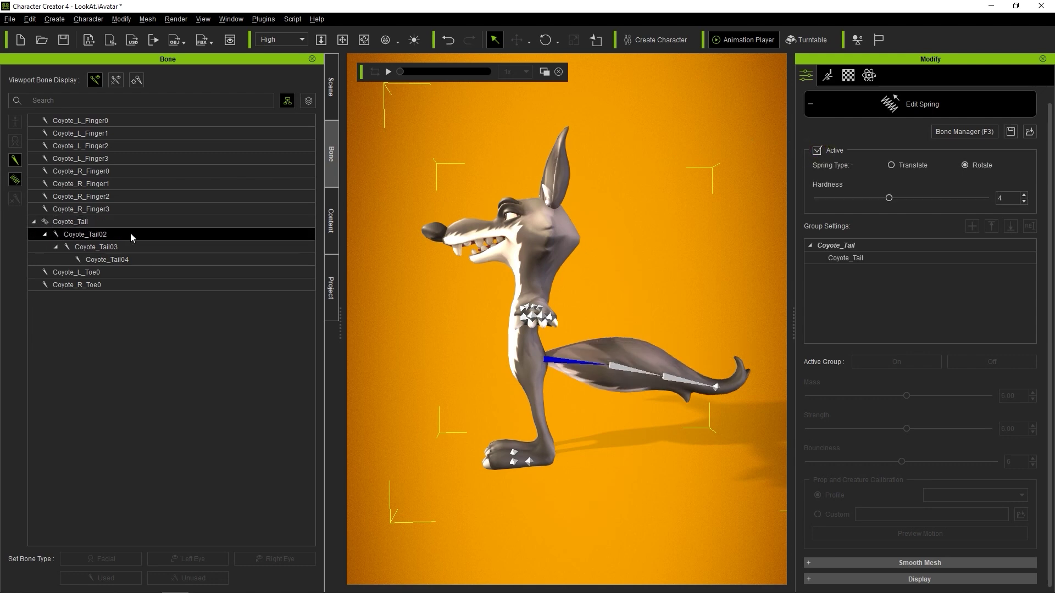
{"action": "left_click", "coordinate": [816, 150]}
{"action": "left_click", "coordinate": [177, 247]}
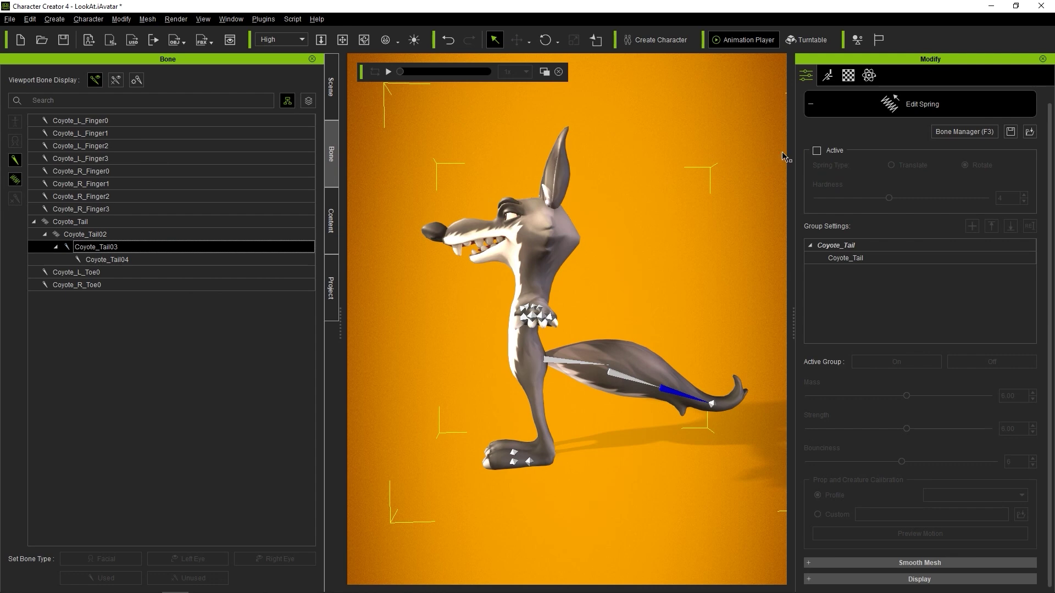
{"action": "left_click", "coordinate": [816, 150]}
{"action": "left_click", "coordinate": [215, 260]}
{"action": "left_click", "coordinate": [816, 151]}
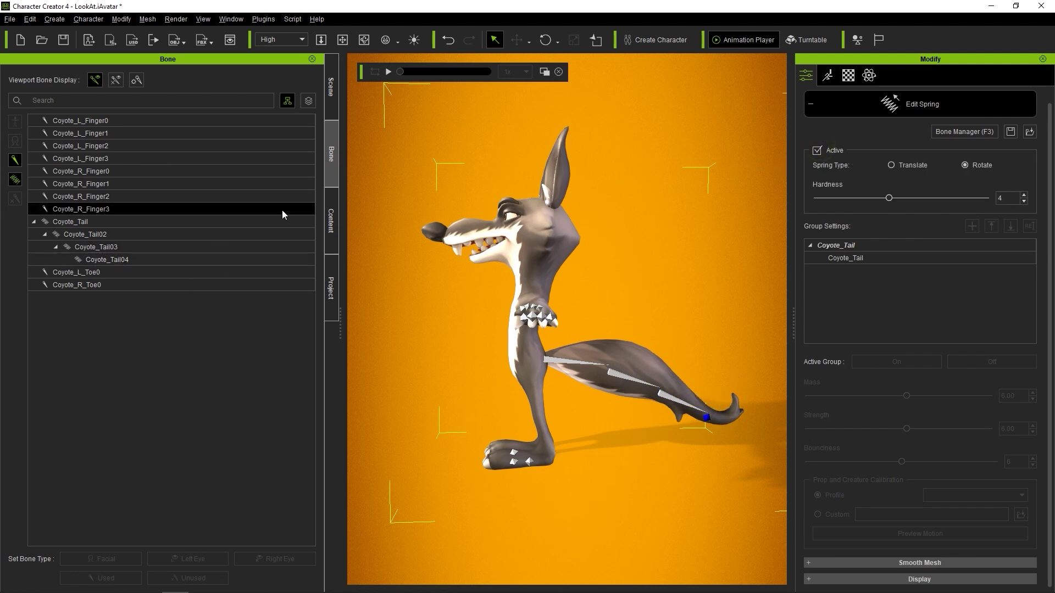
{"action": "left_click", "coordinate": [171, 259]}
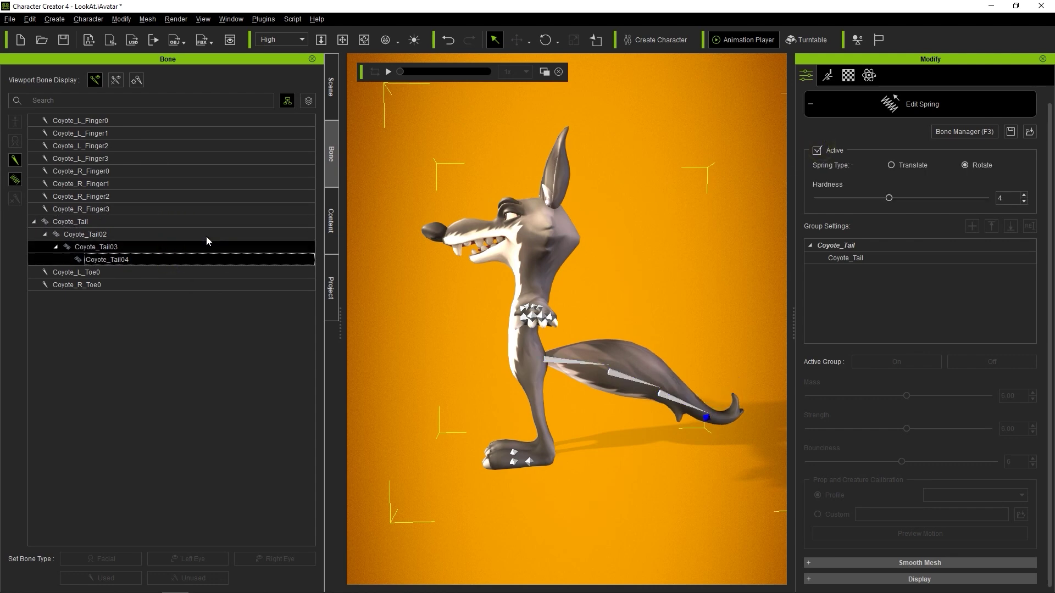
{"action": "left_click", "coordinate": [388, 71]}
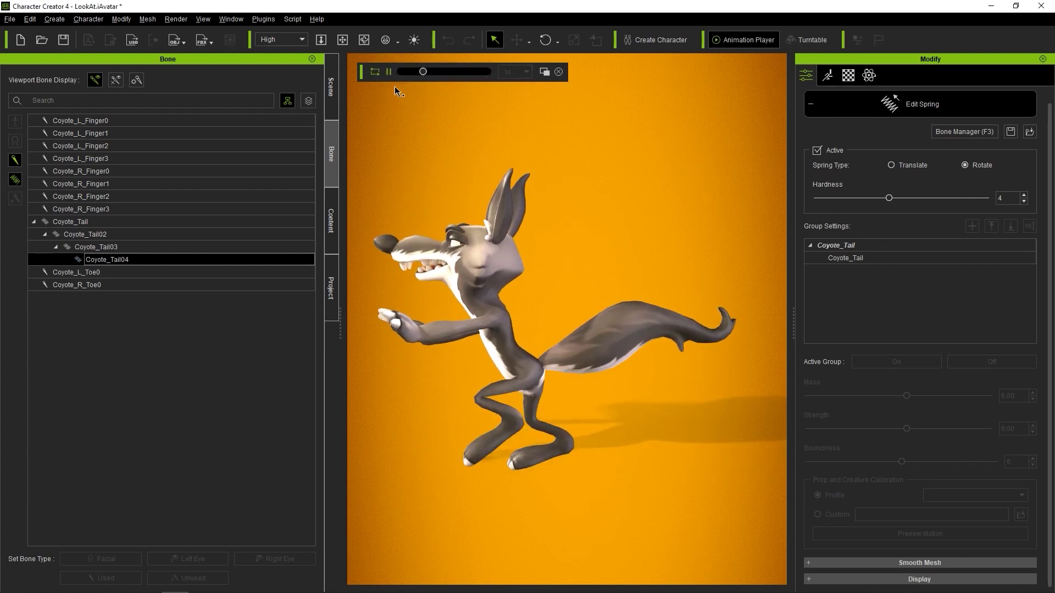
{"action": "left_click", "coordinate": [388, 71]}
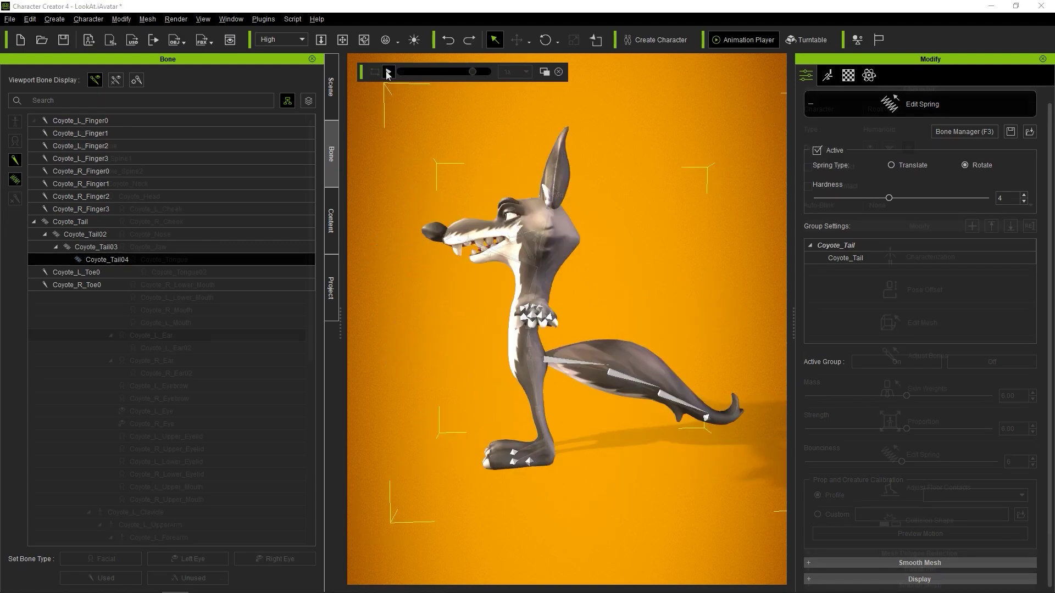
Set Coyote_L_Ear, L_Ear02, R_Ear and R_Ear02 to the Used bone type
{"action": "left_click", "coordinate": [167, 348]}
{"action": "left_click", "coordinate": [169, 336]}
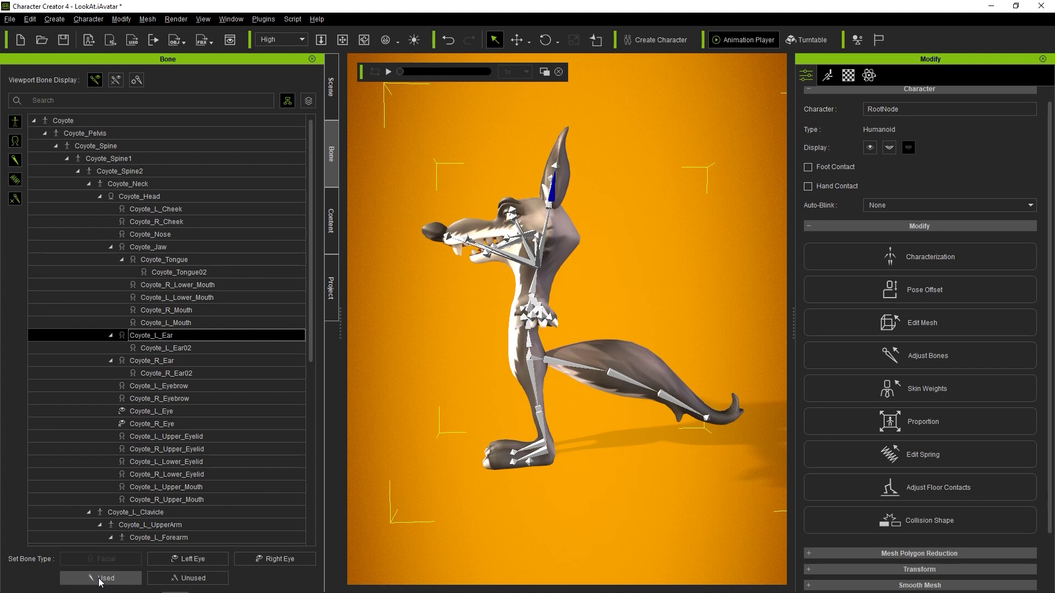
{"action": "left_click", "coordinate": [100, 580]}
{"action": "left_click", "coordinate": [175, 348]}
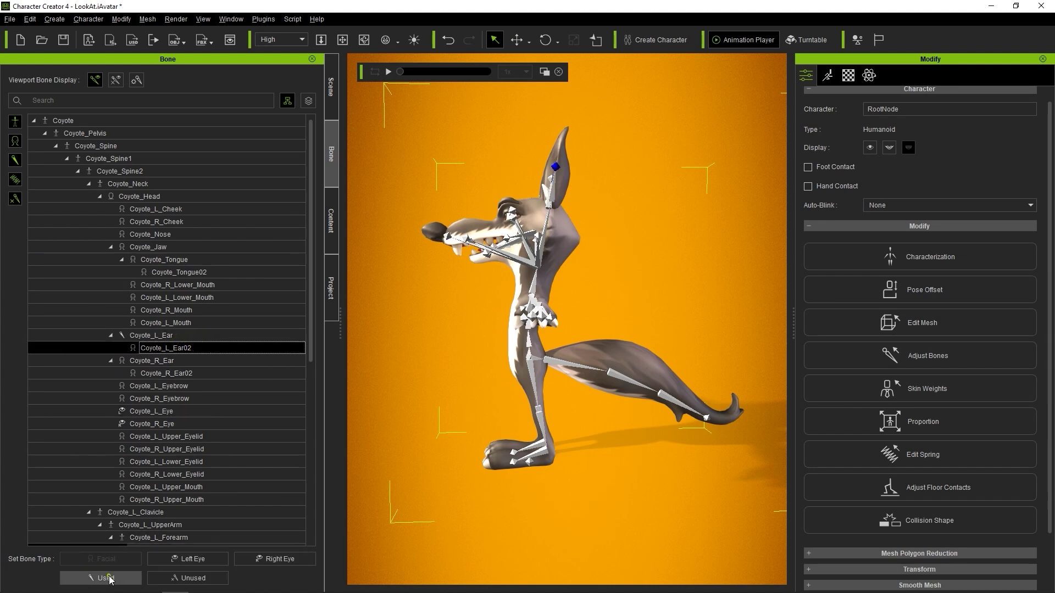
{"action": "left_click", "coordinate": [105, 578]}
{"action": "left_click", "coordinate": [151, 360]}
{"action": "left_click", "coordinate": [100, 578]}
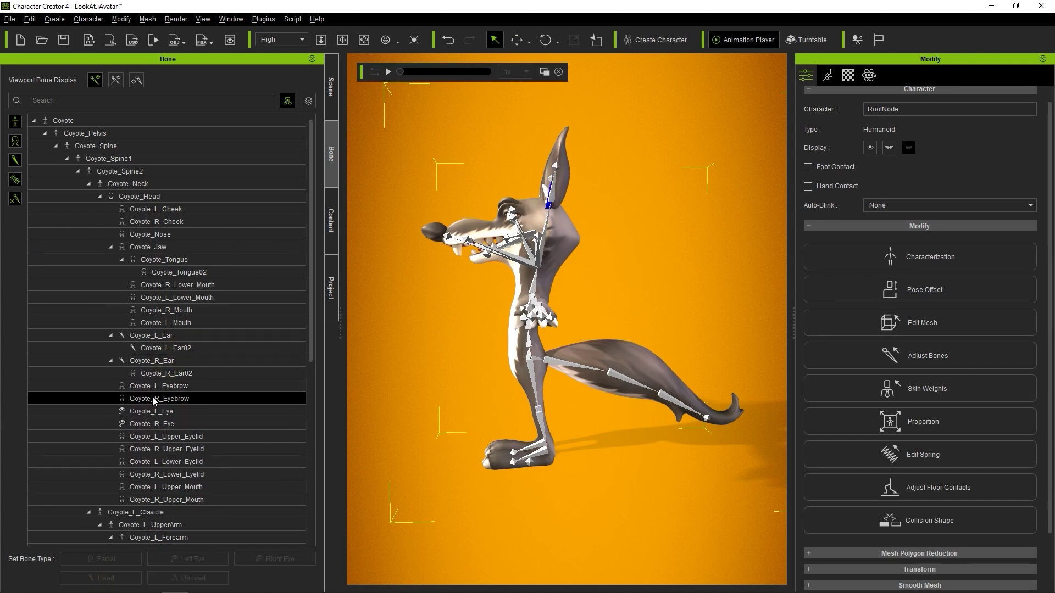
{"action": "left_click", "coordinate": [165, 373]}
{"action": "left_click", "coordinate": [100, 578]}
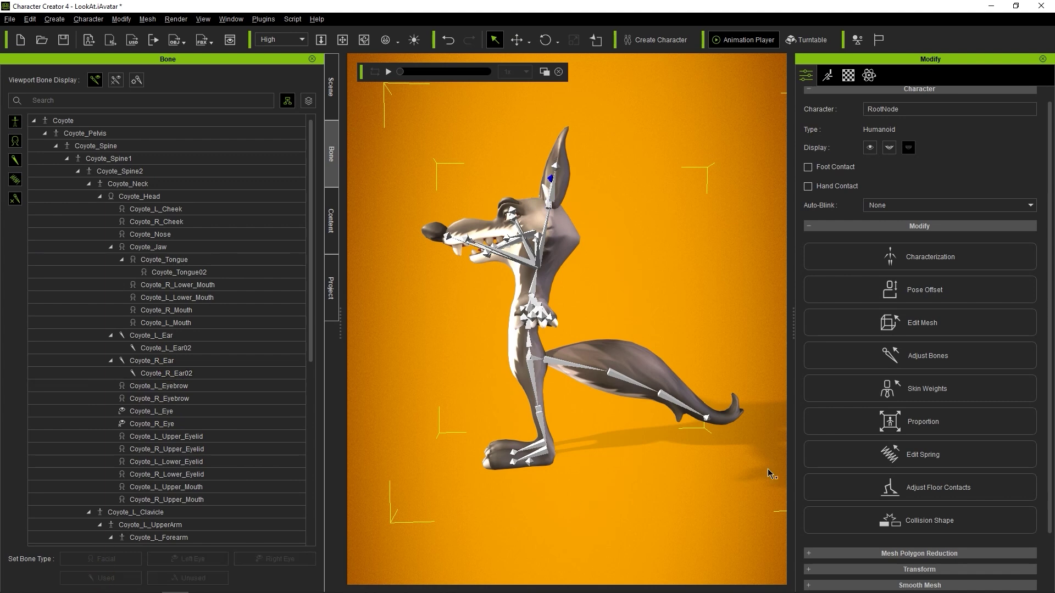
Make all four ear bones active springs in Edit Spring and play the running motion
{"action": "left_click", "coordinate": [939, 463]}
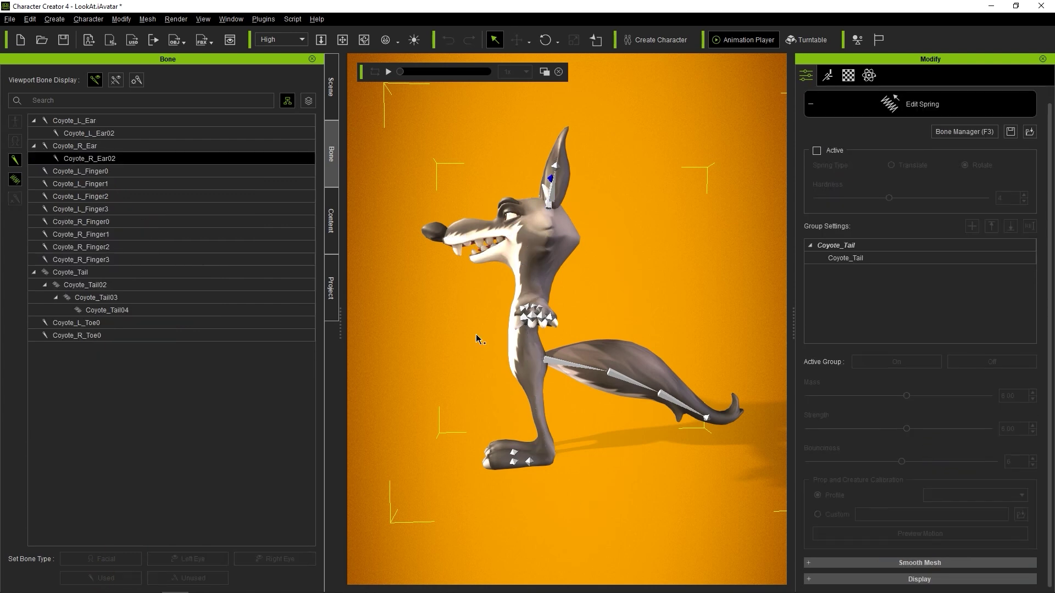
{"action": "scroll", "coordinate": [564, 156], "scroll_direction": "up", "scroll_amount": 3}
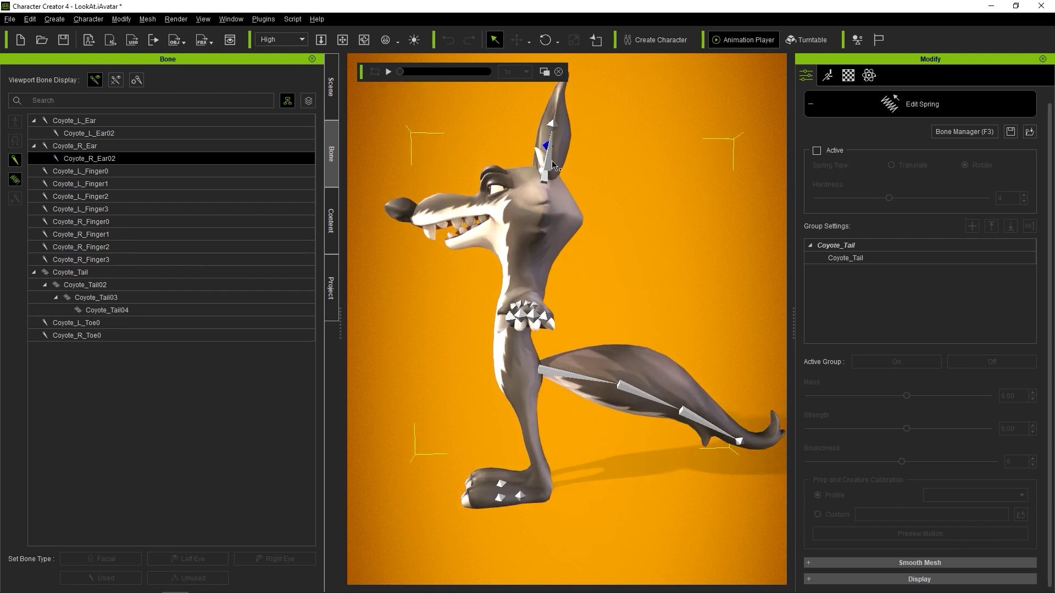
{"action": "left_click", "coordinate": [551, 164]}
{"action": "left_click", "coordinate": [817, 151]}
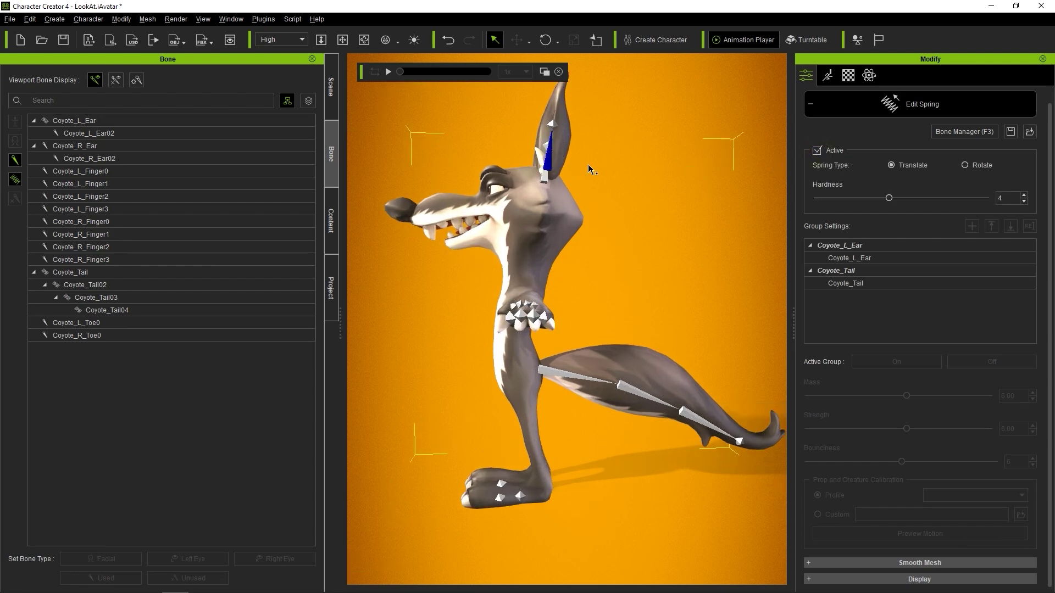
{"action": "left_click", "coordinate": [554, 126]}
{"action": "left_click", "coordinate": [816, 150]}
{"action": "left_click", "coordinate": [548, 150]}
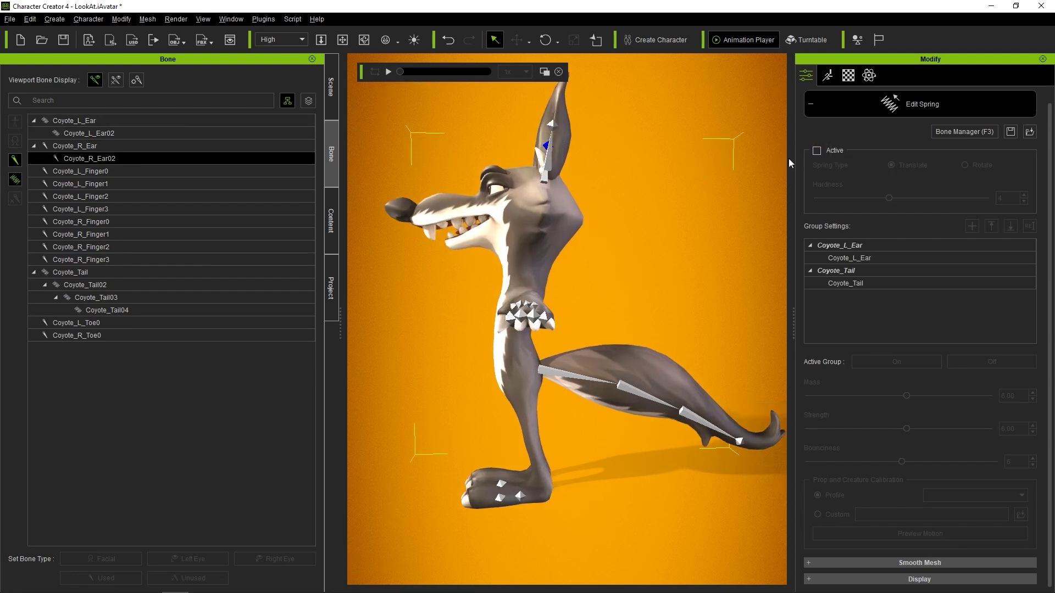
{"action": "left_click", "coordinate": [817, 150]}
{"action": "left_click", "coordinate": [547, 179]}
{"action": "left_click", "coordinate": [816, 151]}
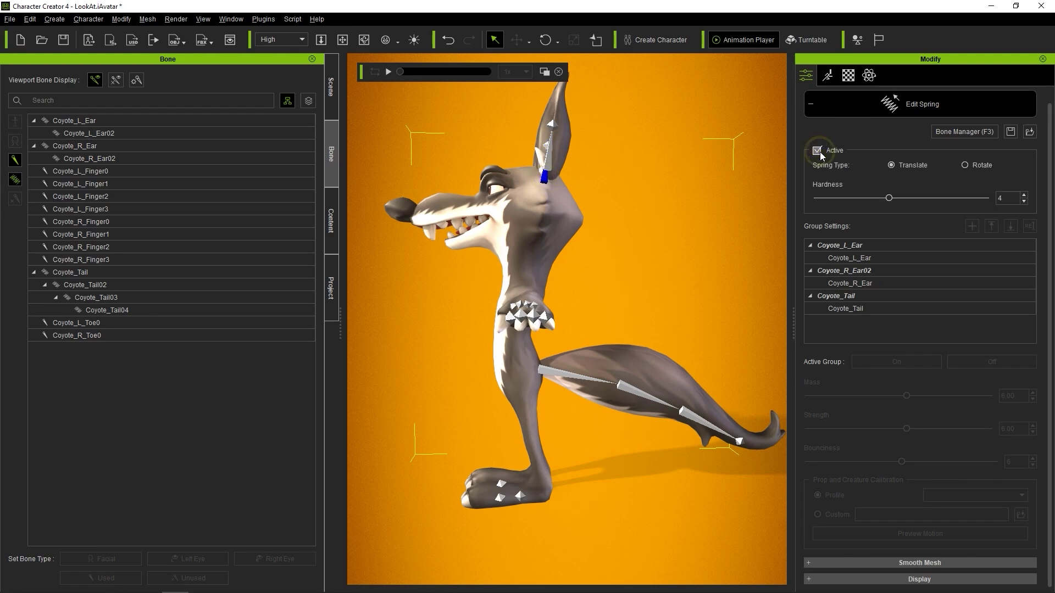
{"action": "left_click", "coordinate": [530, 205]}
{"action": "left_click", "coordinate": [388, 72]}
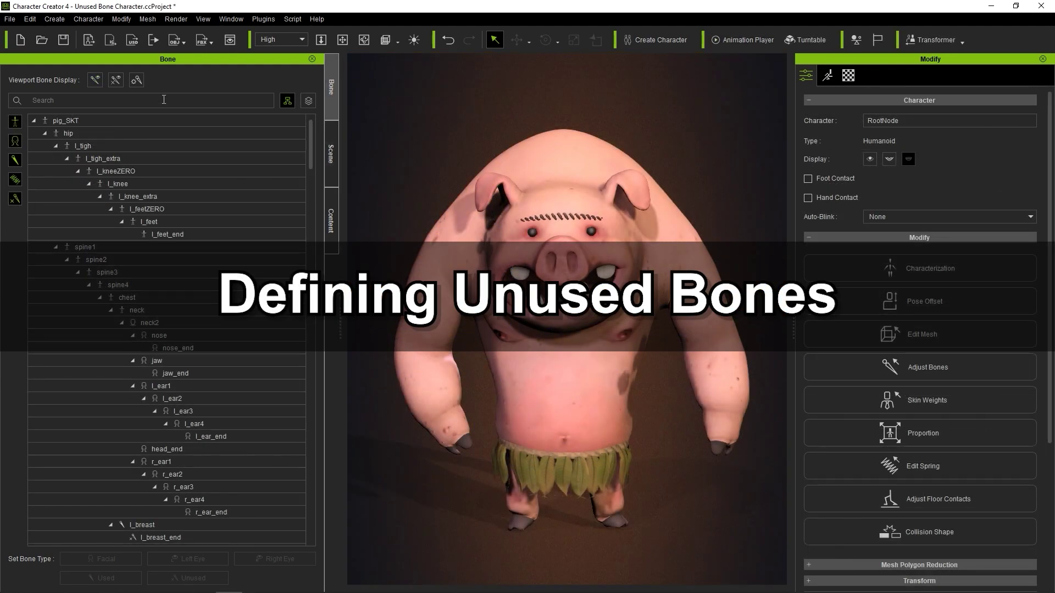
Show the pig's bones and set leaf_middleFront_SKT through leaf_middleFront6_SKT to Unused
{"action": "left_click", "coordinate": [97, 82]}
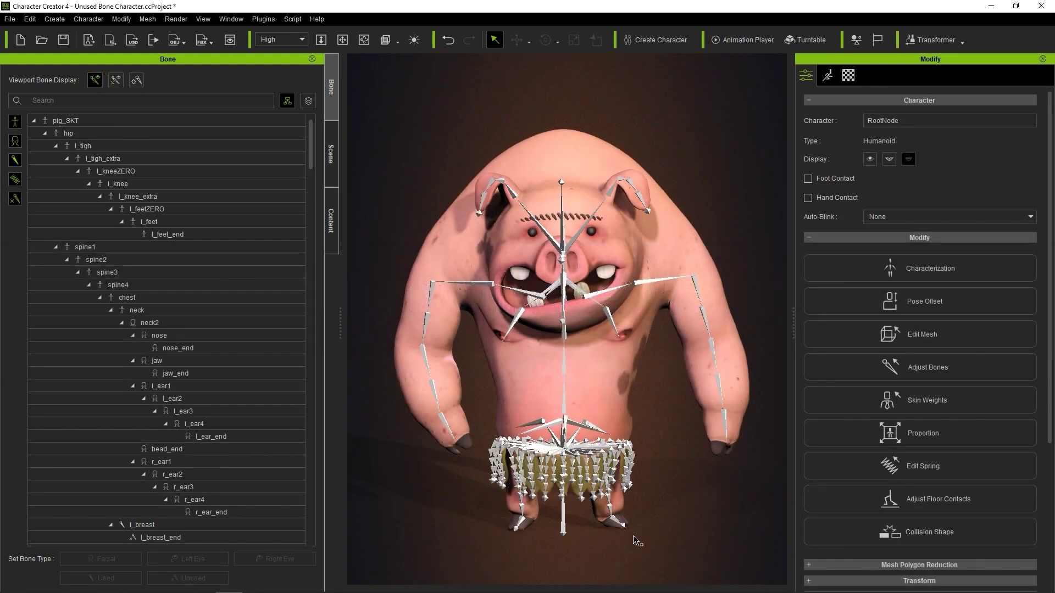
{"action": "key", "text": "z"}
{"action": "left_click_drag", "start_coordinate": [685, 549], "coordinate": [673, 286]}
{"action": "key", "text": "q"}
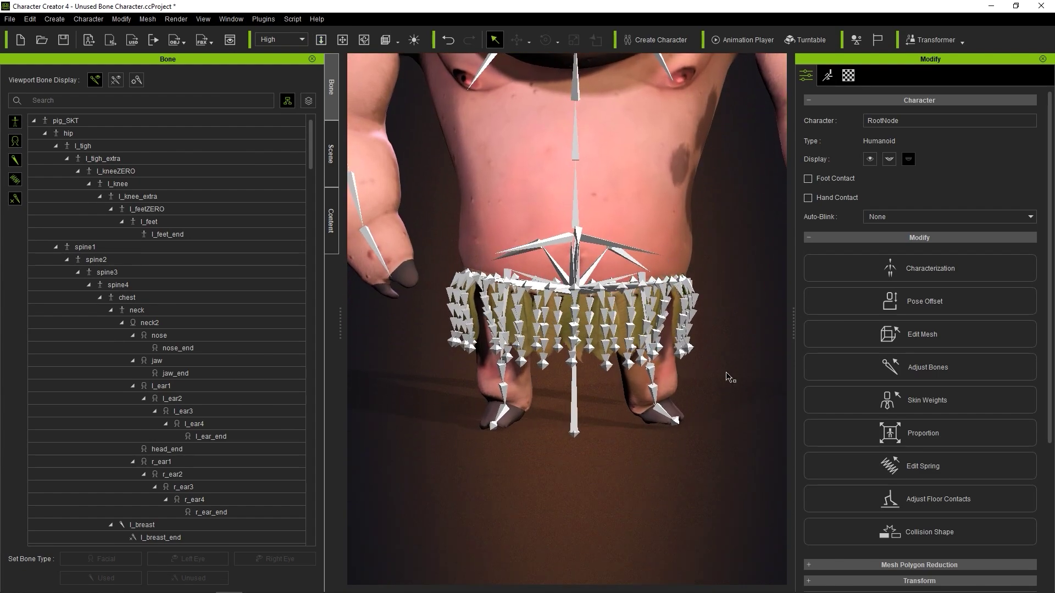
{"action": "left_click", "coordinate": [575, 325]}
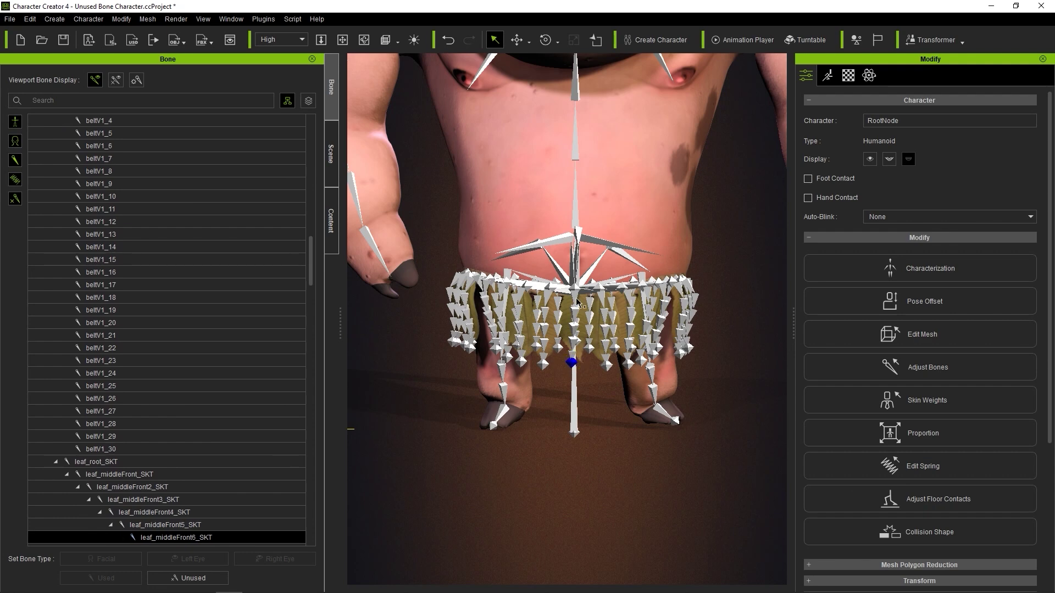
{"action": "left_click", "coordinate": [557, 311]}
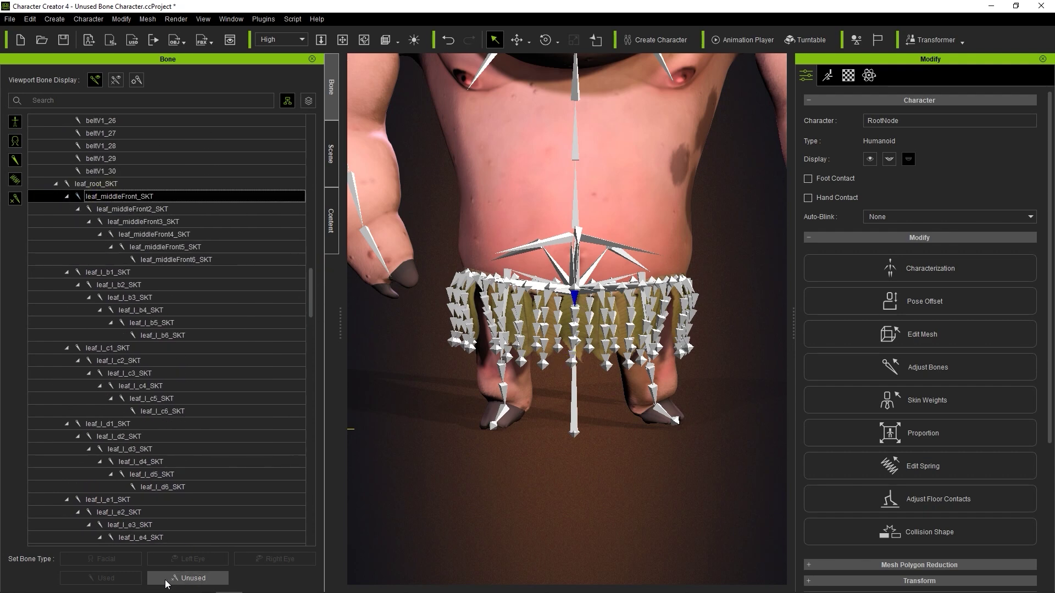
{"action": "left_click", "coordinate": [181, 259], "text": "shift"}
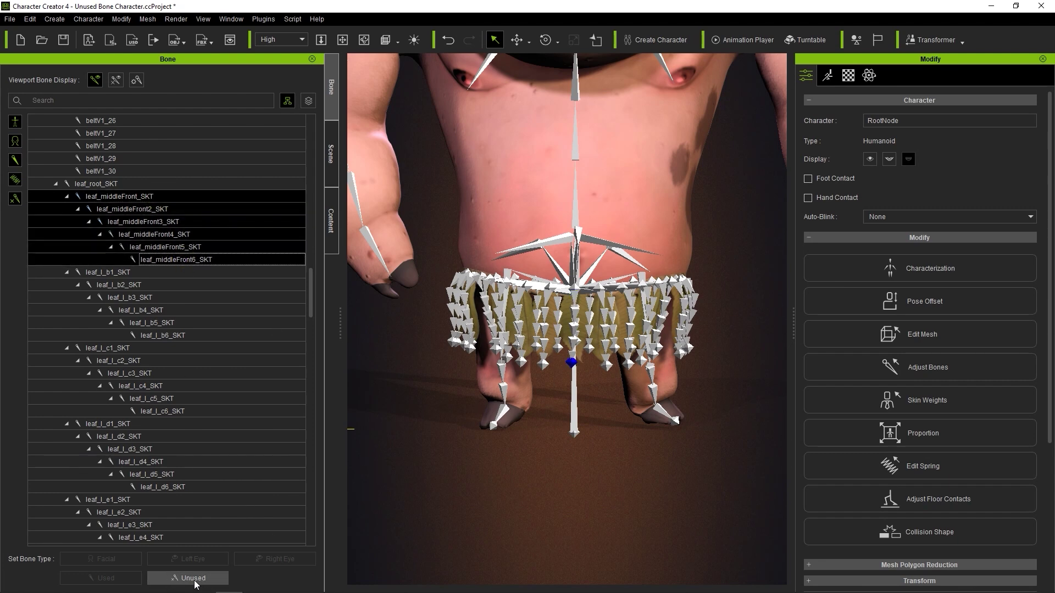
{"action": "left_click", "coordinate": [211, 582]}
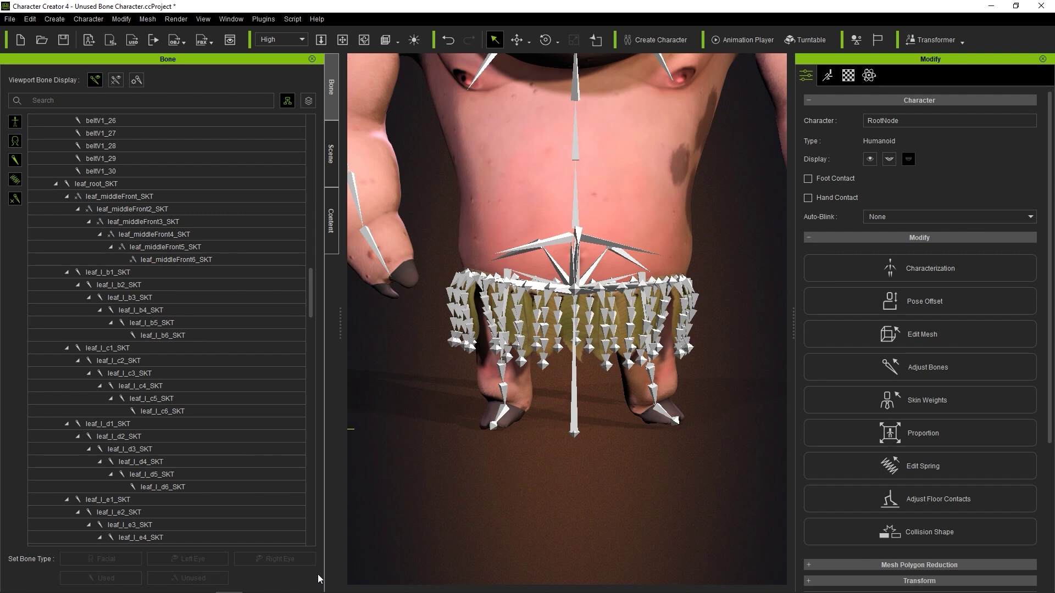
Select the remaining leaf skirt bones from leaf_l_b1_SKT to leaf_r_p6_SKT and mark them Unused
{"action": "left_click", "coordinate": [93, 221]}
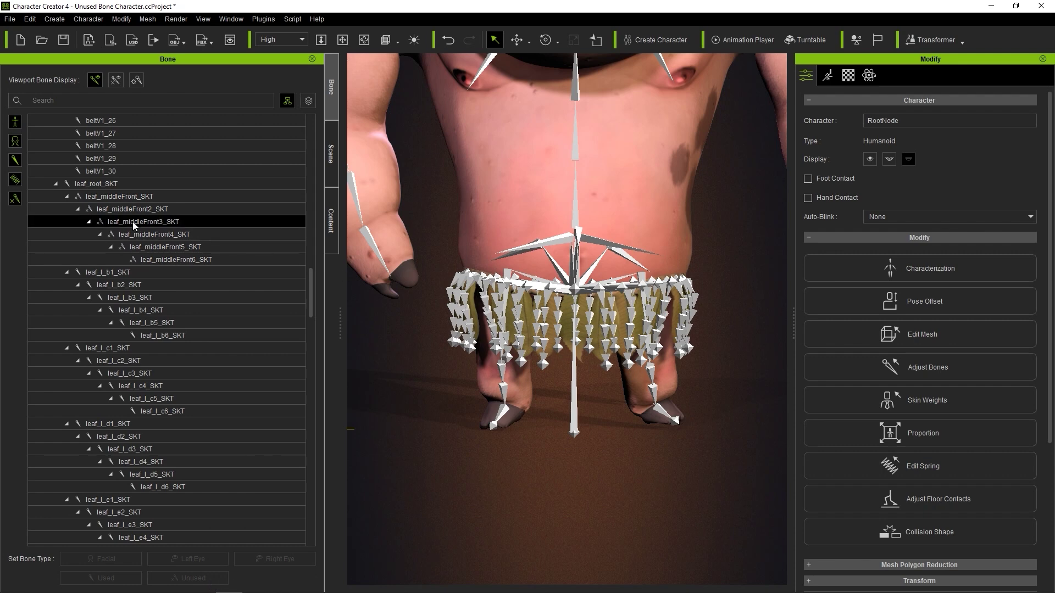
{"action": "left_click", "coordinate": [92, 211]}
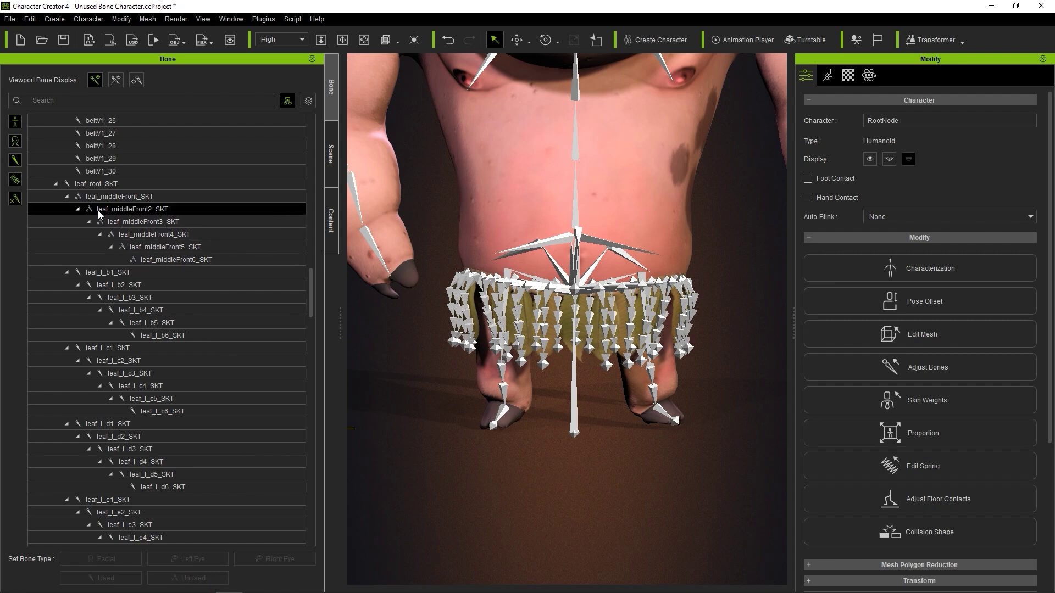
{"action": "left_click", "coordinate": [120, 273]}
{"action": "left_click_drag", "start_coordinate": [309, 278], "coordinate": [325, 516]}
{"action": "left_click", "coordinate": [252, 525]}
{"action": "left_click", "coordinate": [248, 525], "text": "shift"}
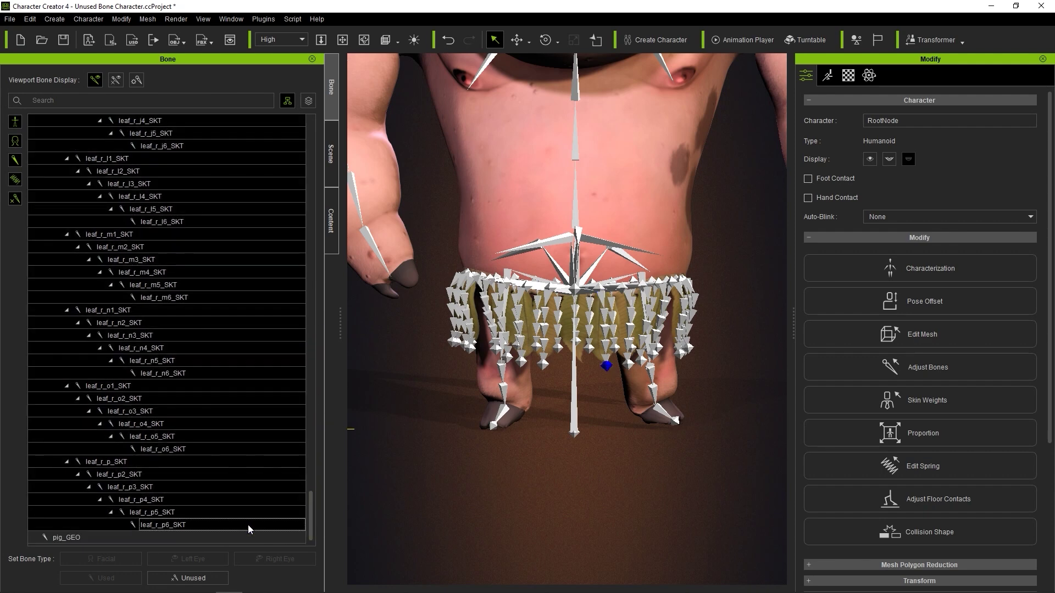
{"action": "left_click", "coordinate": [193, 579]}
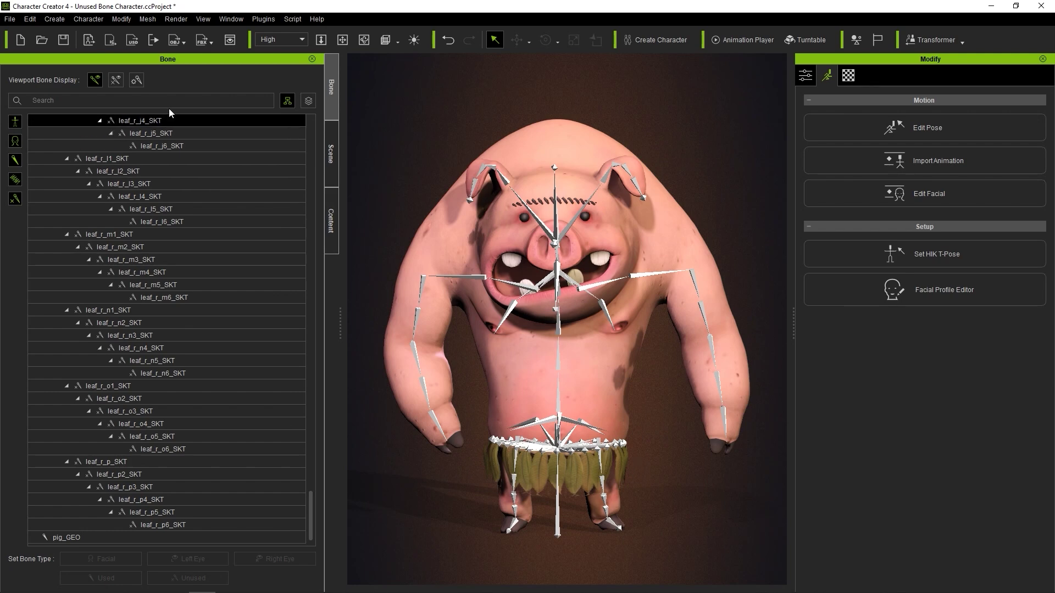
Try the bone list filters, ending on Used Bones to list the pig's breast and belly bones
{"action": "left_click", "coordinate": [114, 83]}
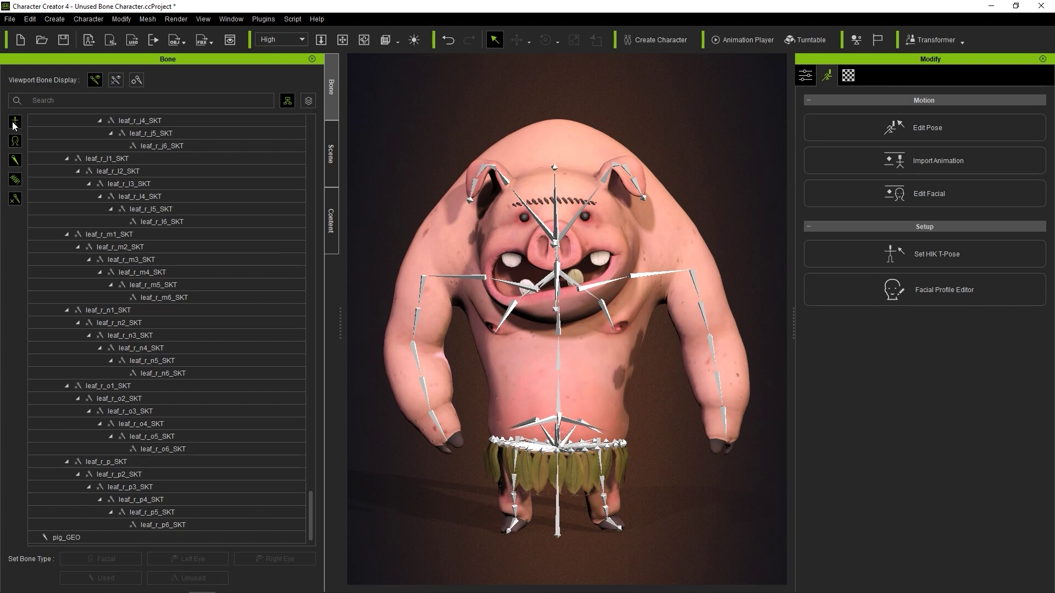
{"action": "left_click", "coordinate": [17, 160]}
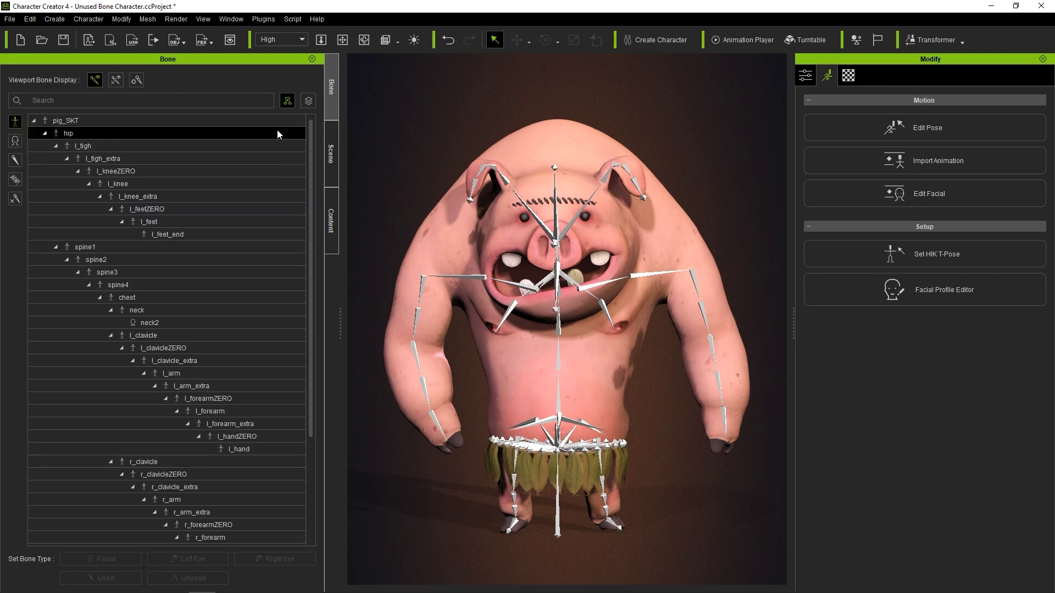
{"action": "mouse_move", "coordinate": [311, 137]}
{"action": "left_mouse_down"}
{"action": "mouse_move", "coordinate": [317, 306]}
{"action": "mouse_move", "coordinate": [306, 143]}
{"action": "left_mouse_up"}
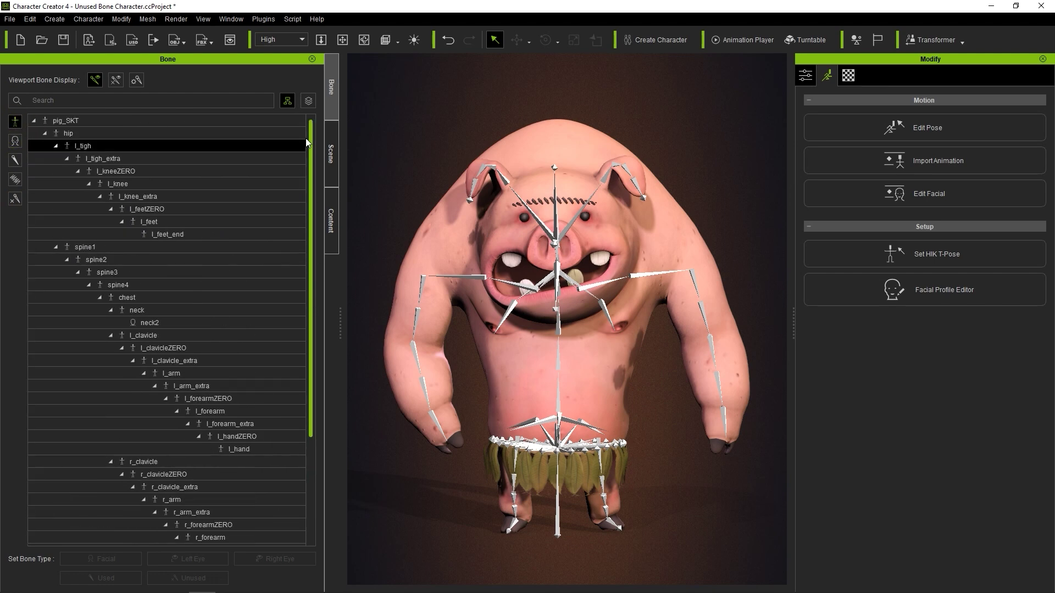
{"action": "left_click", "coordinate": [14, 141]}
{"action": "left_click", "coordinate": [46, 133]}
{"action": "left_click", "coordinate": [15, 160]}
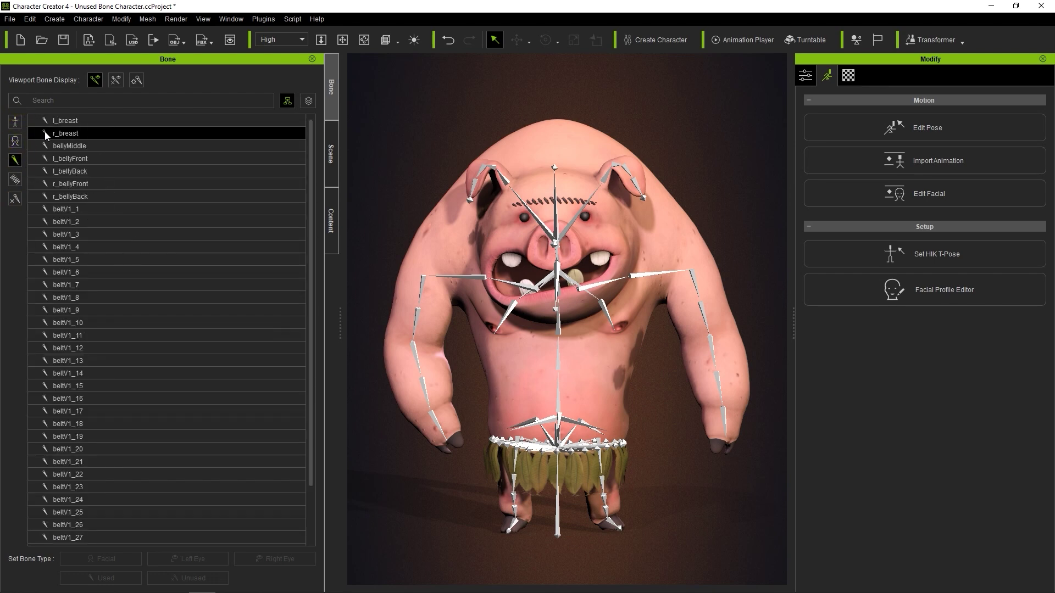